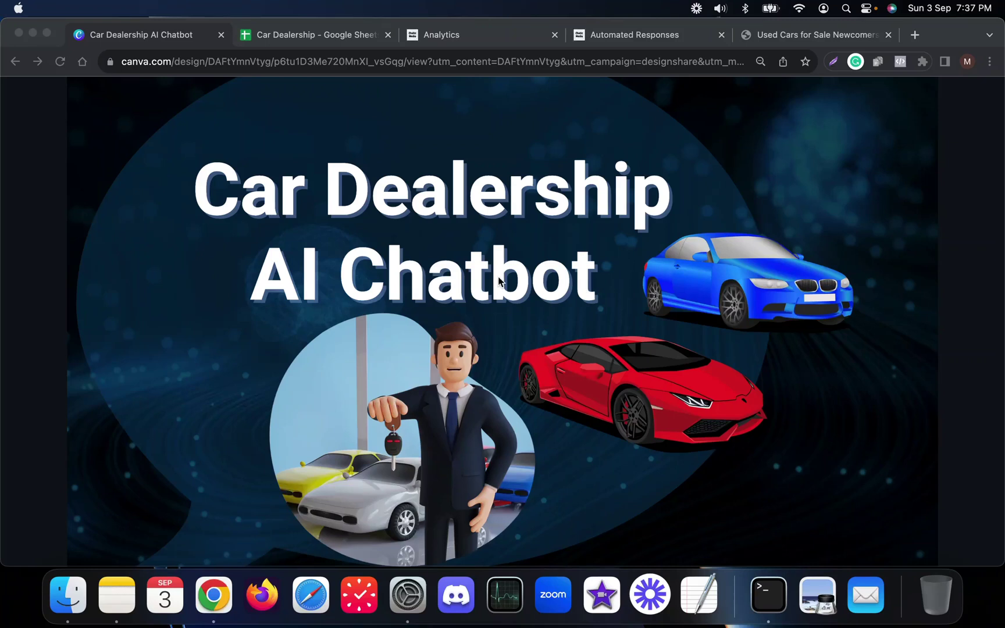
# Step: Advance the Car Dealership AI Chatbot presentation to the slide listing the chatbot's features
pyautogui.click(777, 196)
pyautogui.click(784, 196)
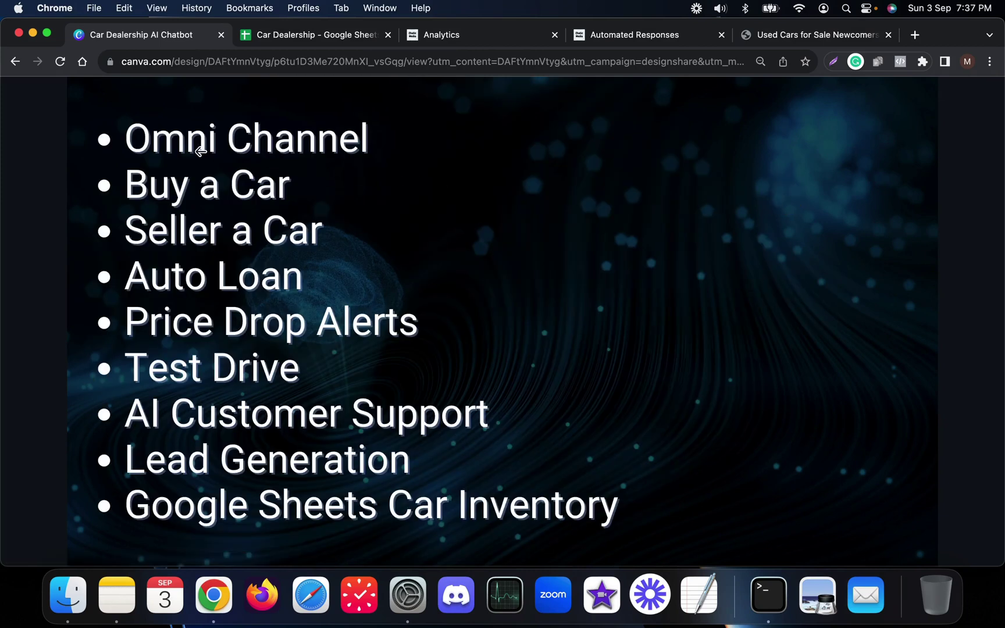
pyautogui.moveTo(308, 150)
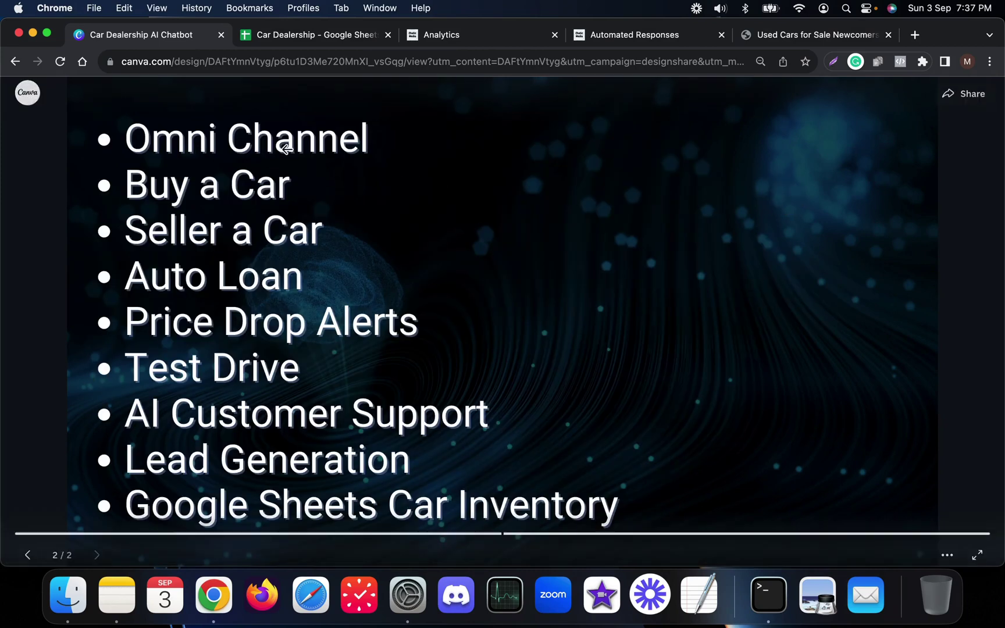
# Step: Look over the connected channels on the Chatic Media analytics dashboard and return to the feature list slide in Canva
pyautogui.click(471, 34)
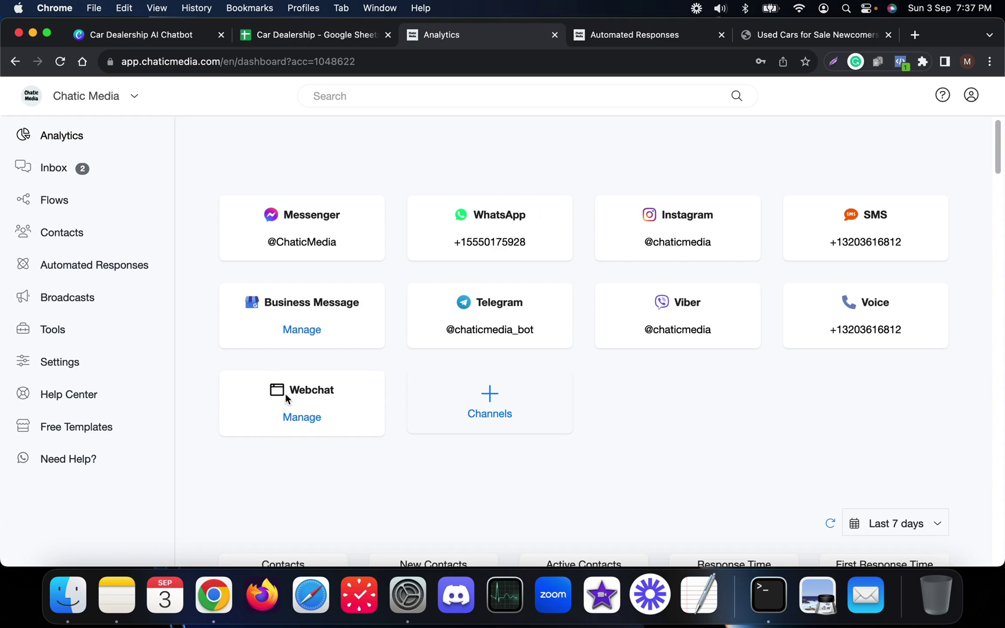
pyautogui.click(112, 33)
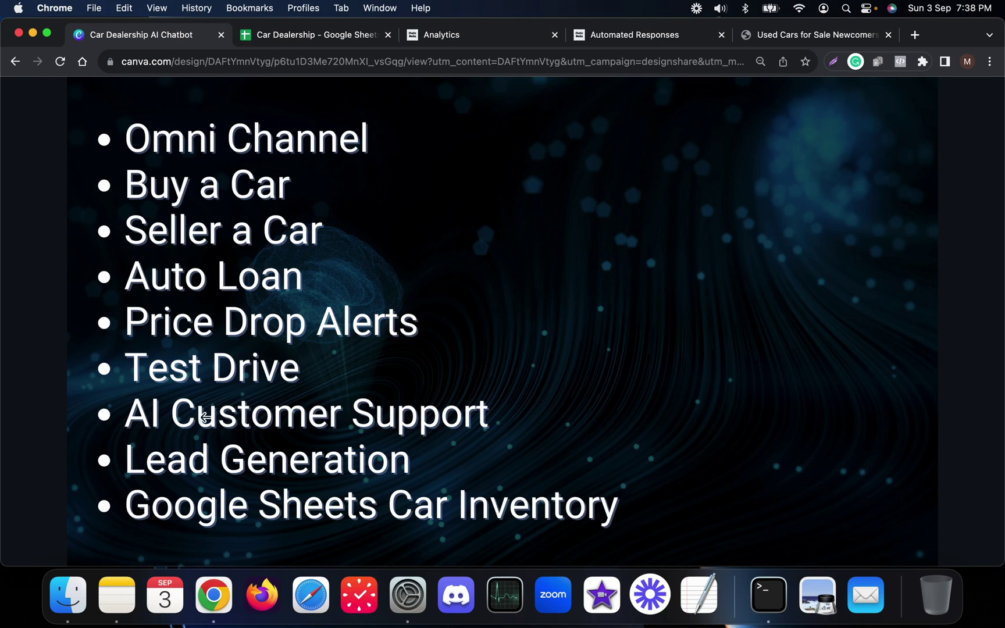
pyautogui.moveTo(233, 458)
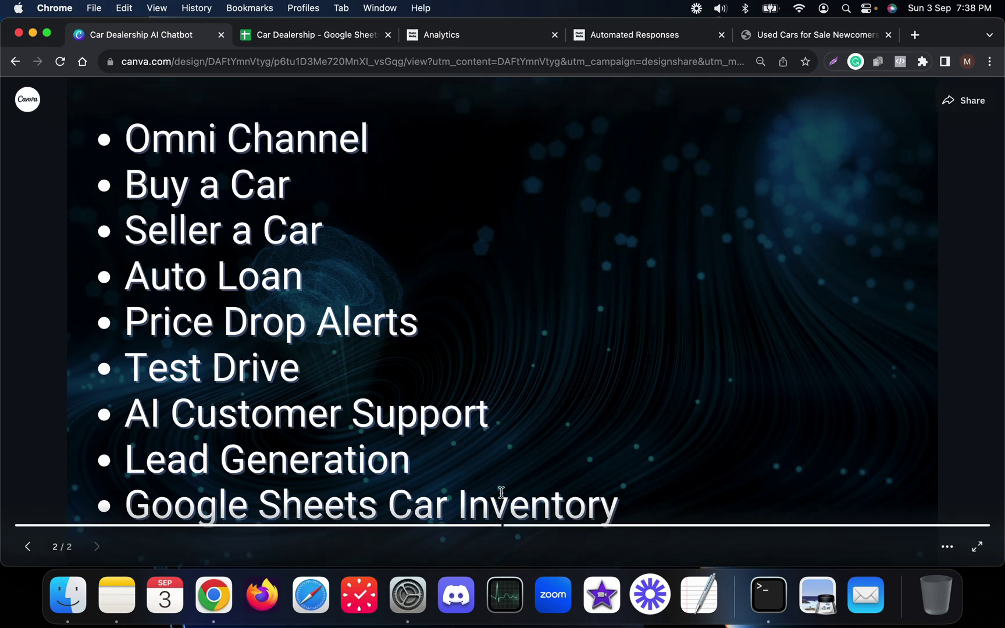
# Step: Switch to the Car Dealership spreadsheet in Google Sheets and look over the cars on the Inventory sheet
pyautogui.click(286, 33)
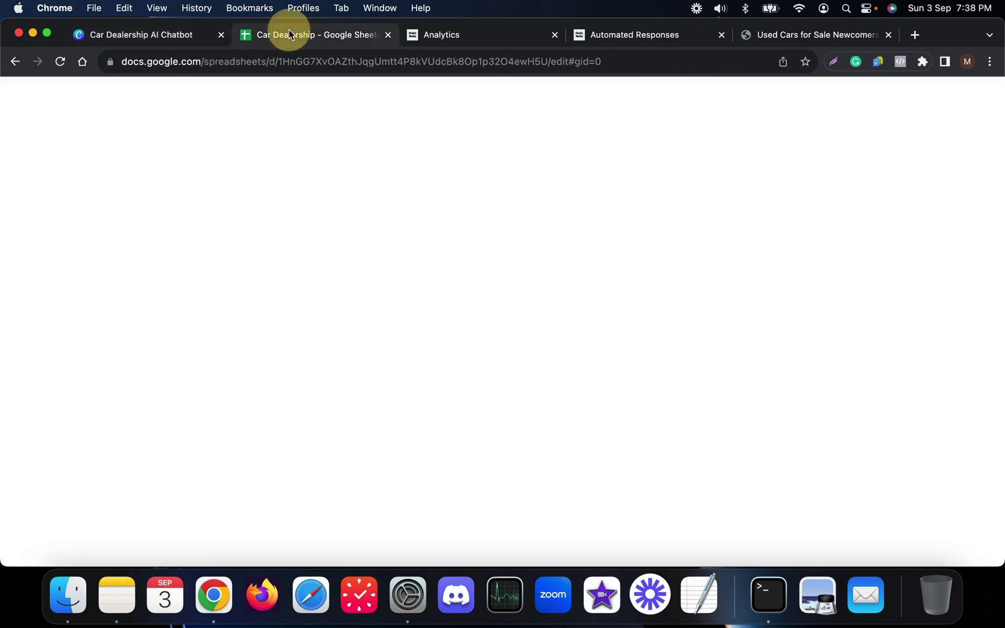
pyautogui.click(441, 334)
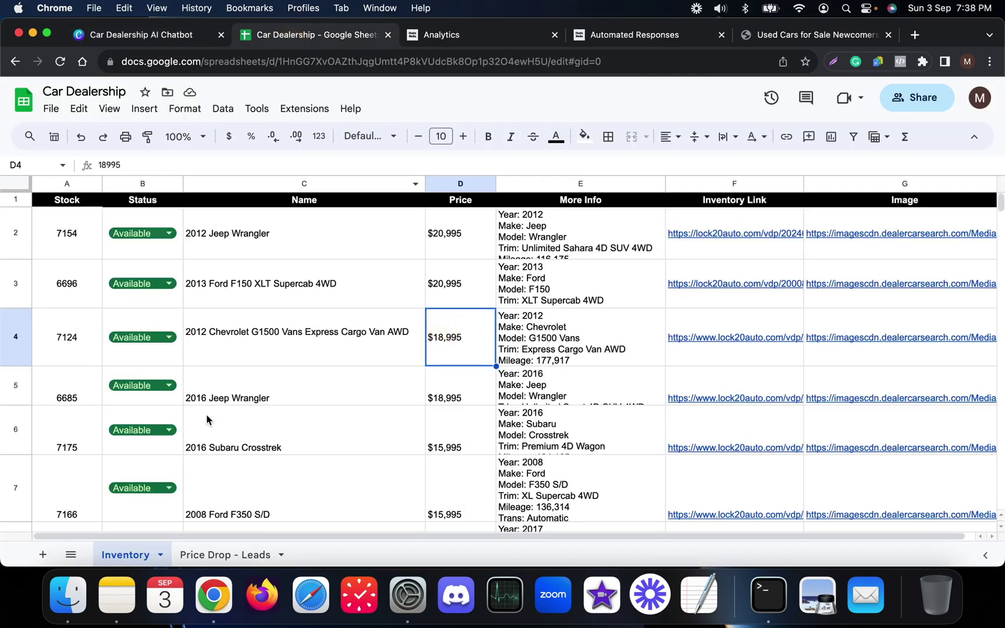
pyautogui.click(649, 471)
pyautogui.click(291, 372)
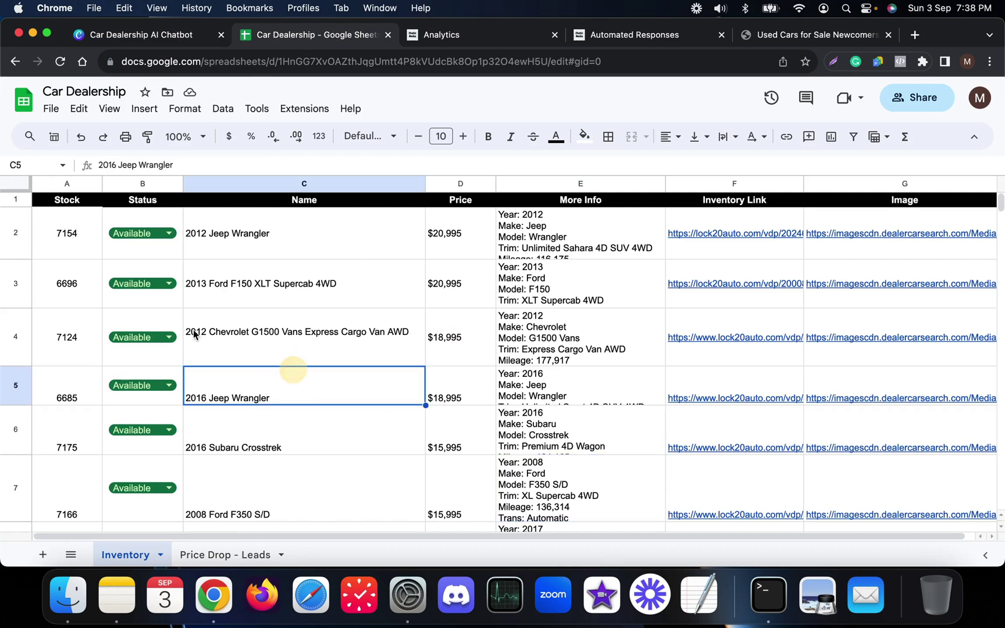
# Step: Examine the 2012 Jeep Wrangler's stock, status, name, price, more info, inventory link and image cells in row 2
pyautogui.click(82, 238)
pyautogui.click(209, 241)
pyautogui.click(127, 239)
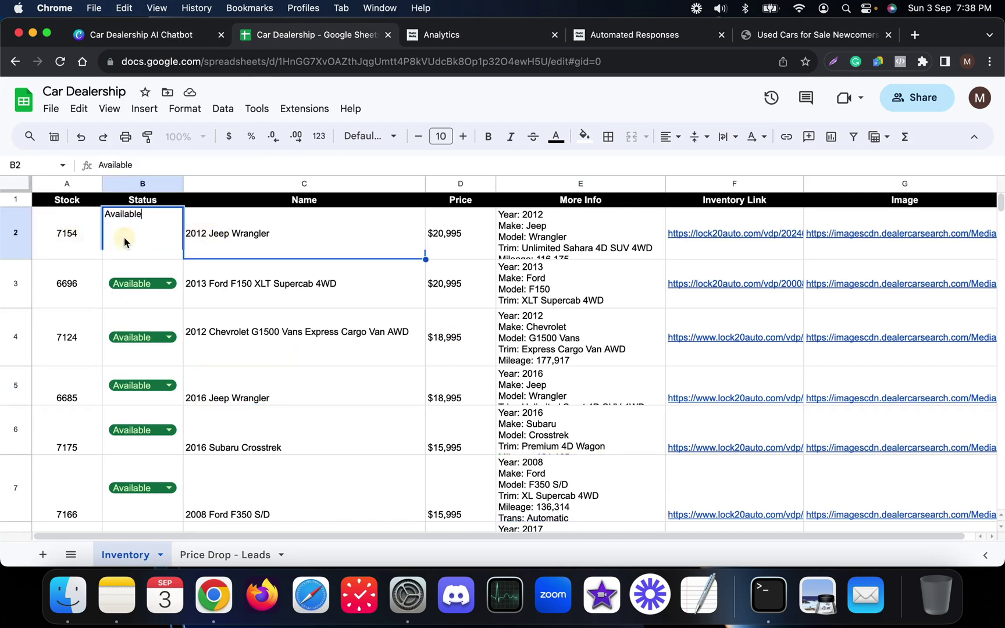
pyautogui.click(279, 243)
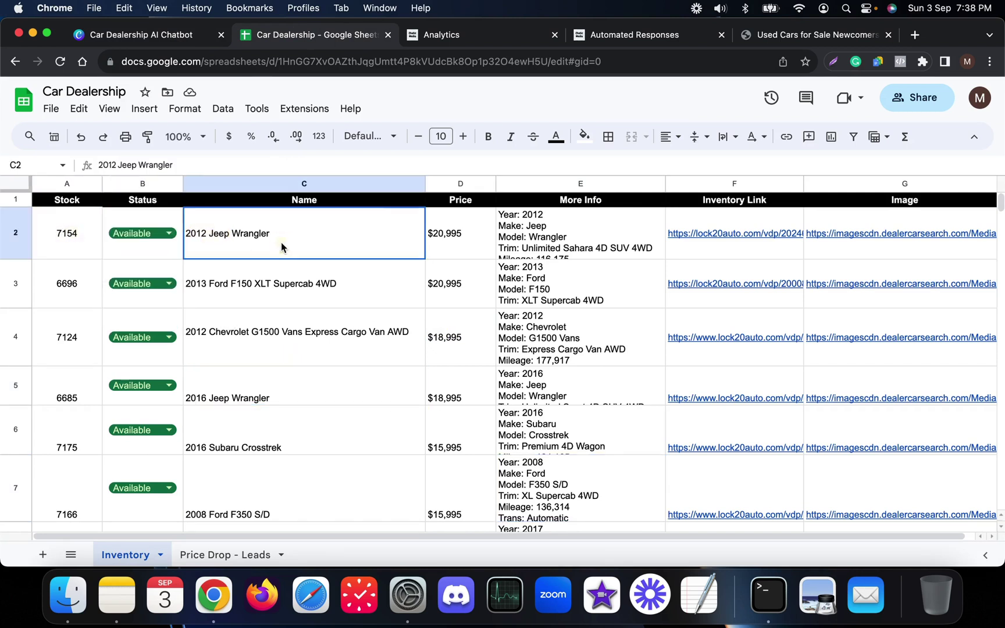
pyautogui.click(475, 249)
pyautogui.click(603, 245)
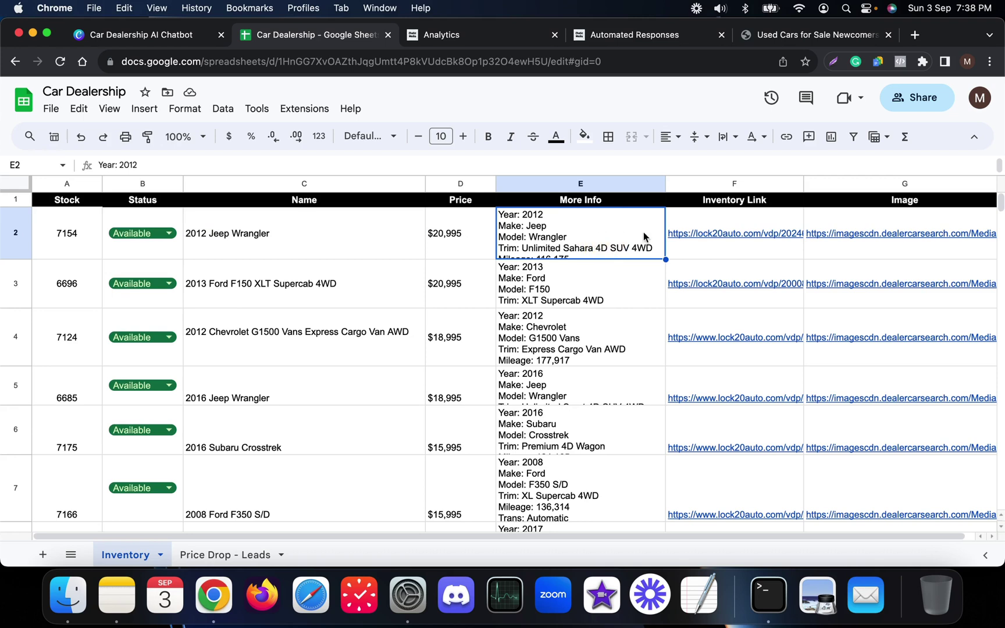
pyautogui.click(714, 235)
pyautogui.click(861, 235)
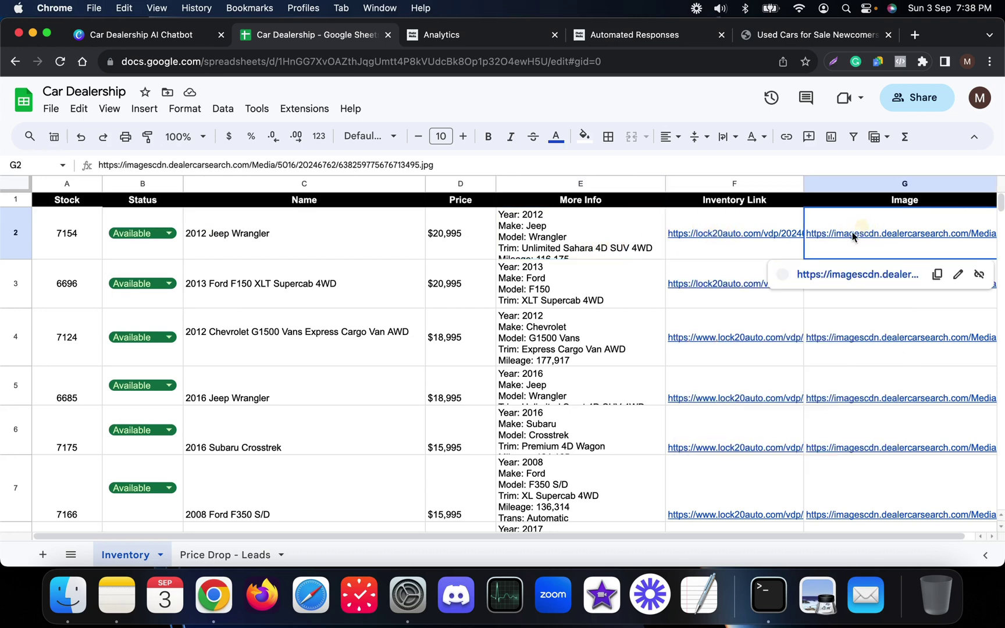
# Step: Check the remaining inventory columns and the names and details of the other listed cars
pyautogui.click(863, 320)
pyautogui.hscroll(2, 859, 420)
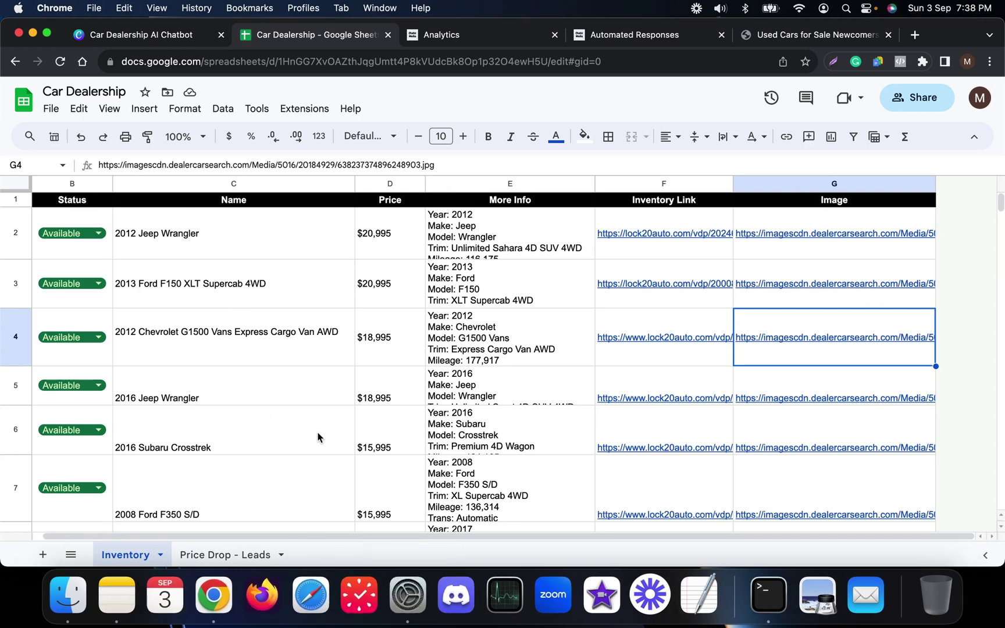
pyautogui.click(242, 450)
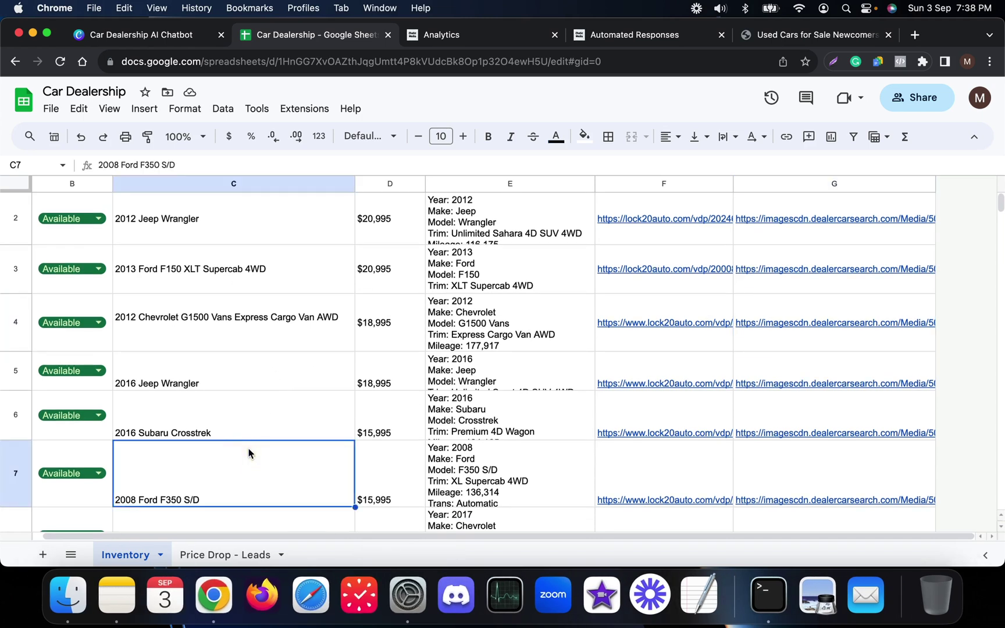
pyautogui.click(212, 329)
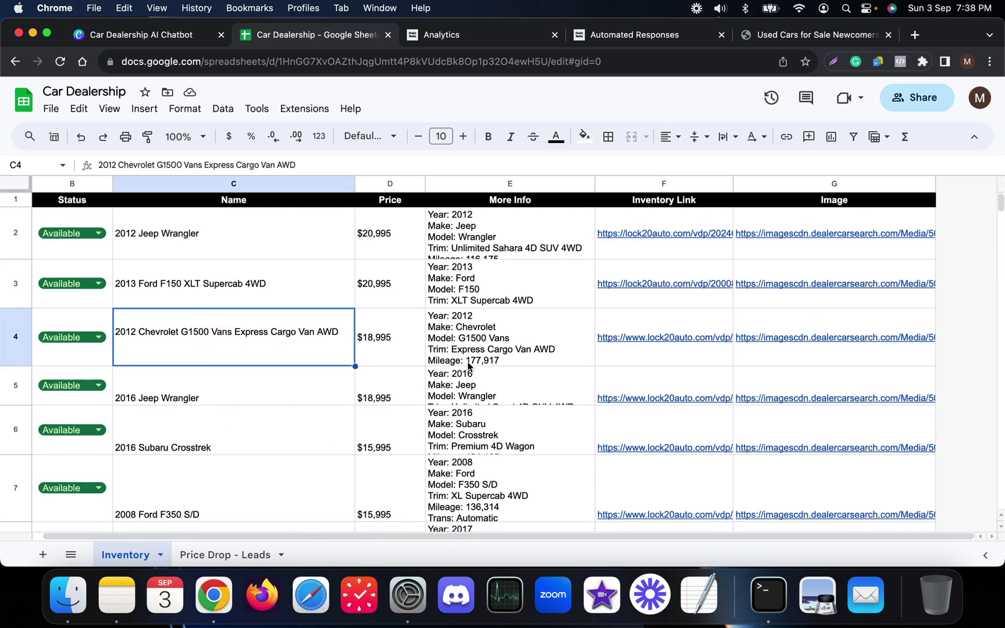
pyautogui.click(484, 330)
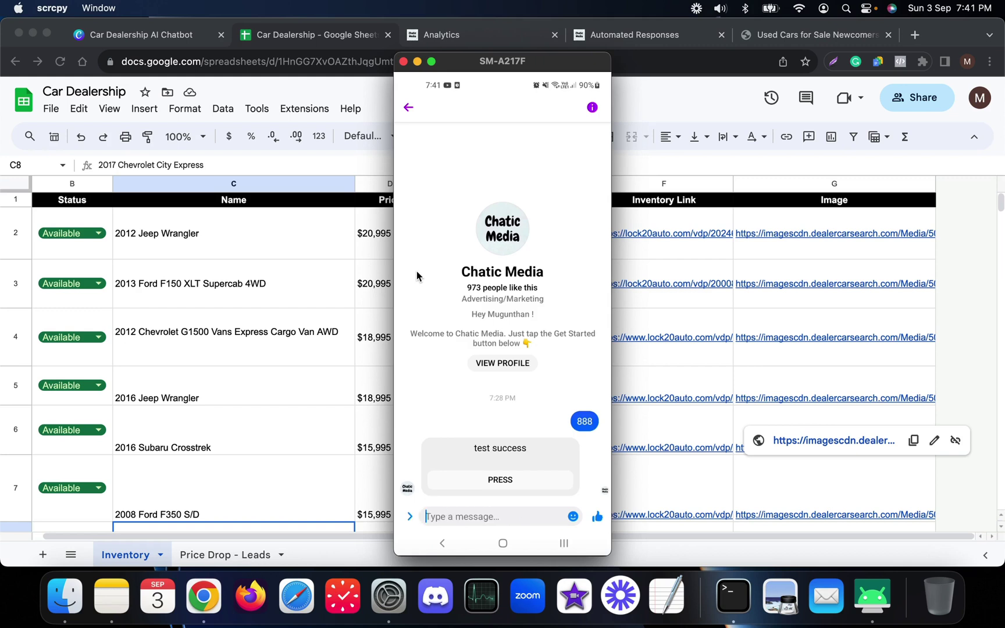
# Step: Send "car" to the Chatic Media chatbot on the mirrored phone and choose Buy a Car
pyautogui.write('car')
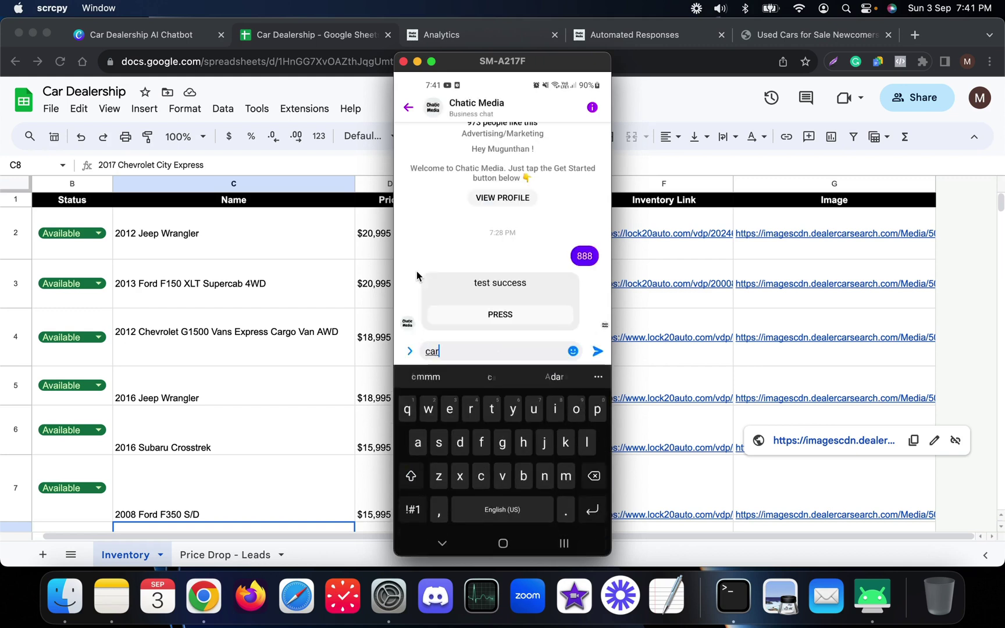
pyautogui.press('Return')
pyautogui.press('Escape')
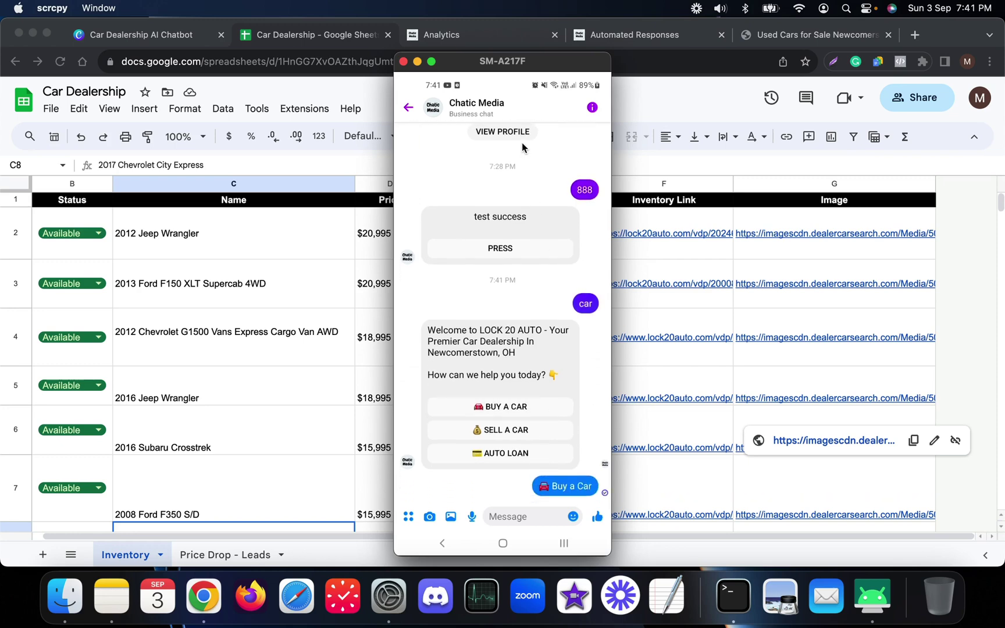
# Step: Move the phone window aside to uncover the inventory and review the full list of cars
pyautogui.moveTo(504, 66); pyautogui.dragTo(835, 79)
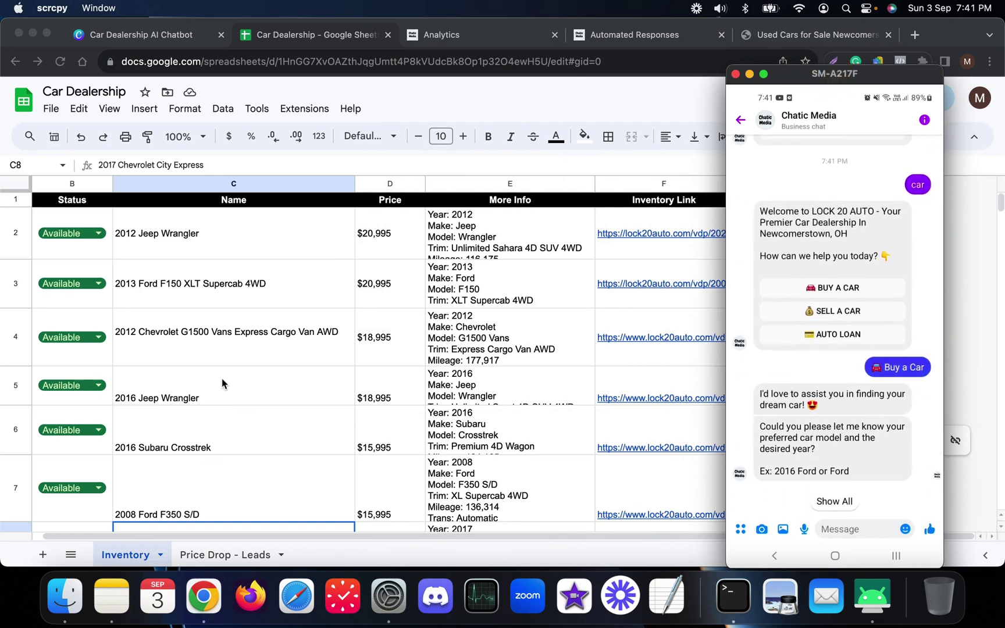
pyautogui.scroll(-2, 161, 295)
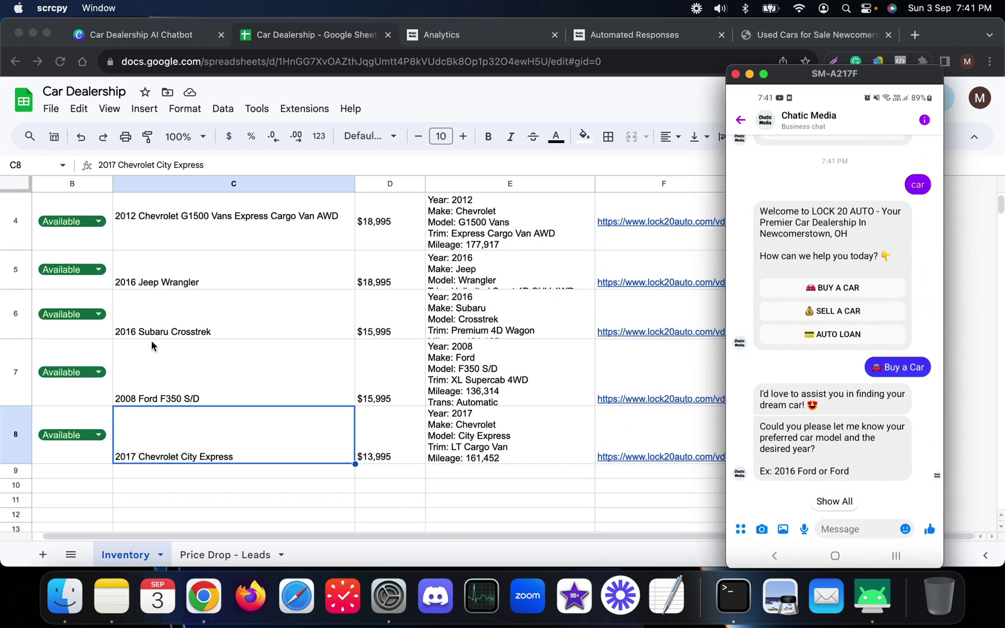
pyautogui.scroll(2, 196, 439)
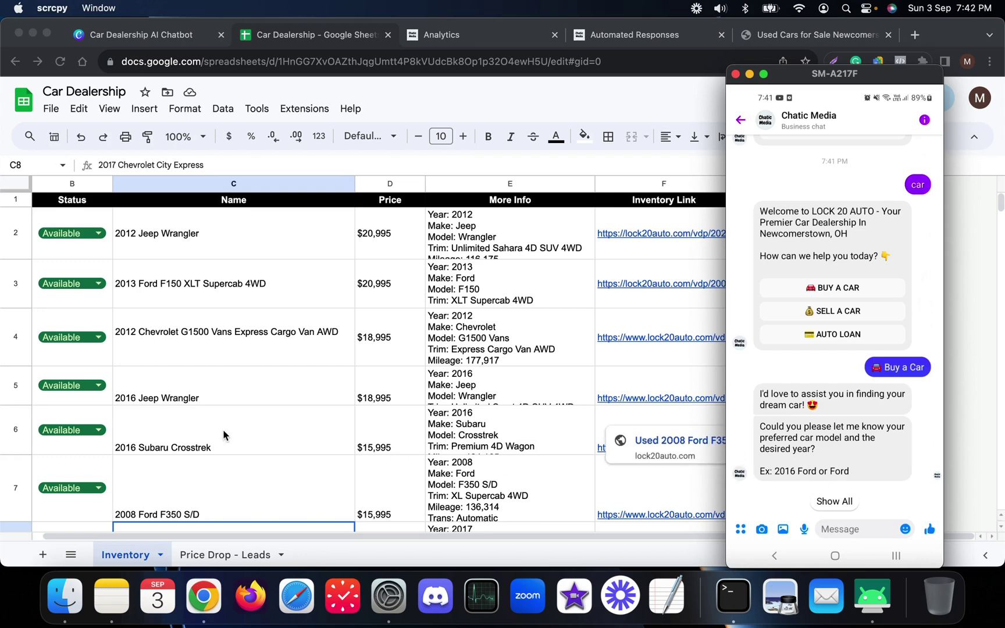
pyautogui.scroll(-3, 223, 436)
pyautogui.scroll(3, 222, 438)
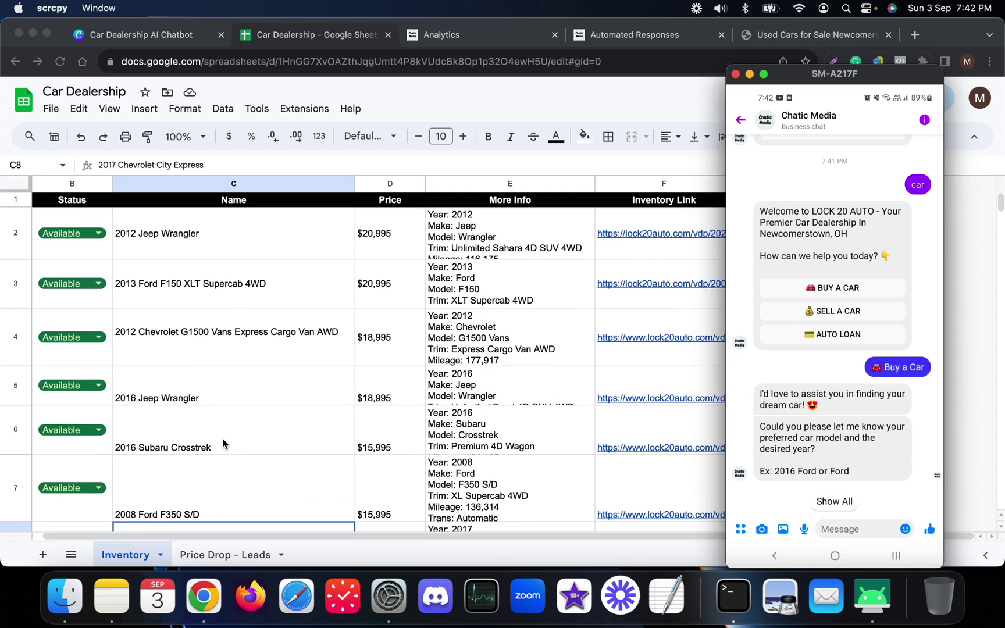
# Step: Compare the 2012 and 2016 Jeep Wrangler entries in the inventory's Name column
pyautogui.click(185, 395)
pyautogui.click(202, 395)
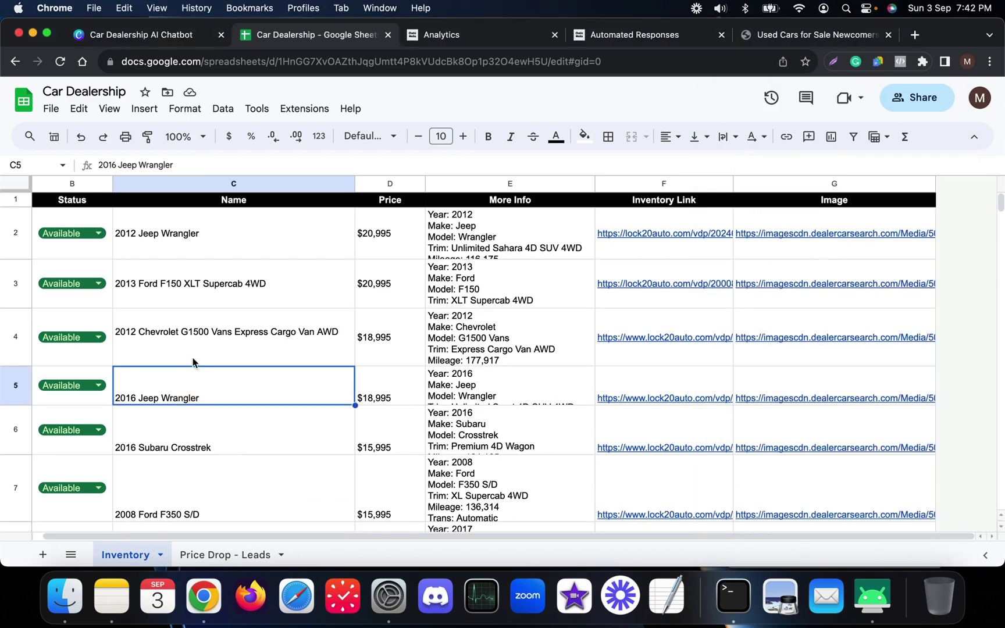
pyautogui.click(169, 239)
pyautogui.click(183, 401)
pyautogui.click(190, 241)
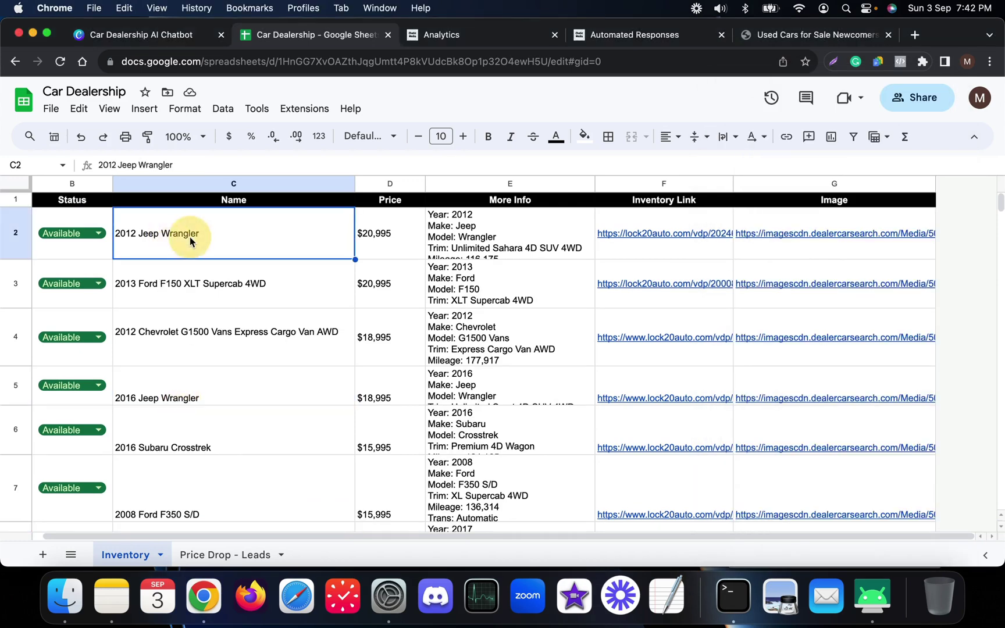
# Step: Bring back the mirrored phone chat and send "Jeep" as the preferred car model
pyautogui.click(872, 596)
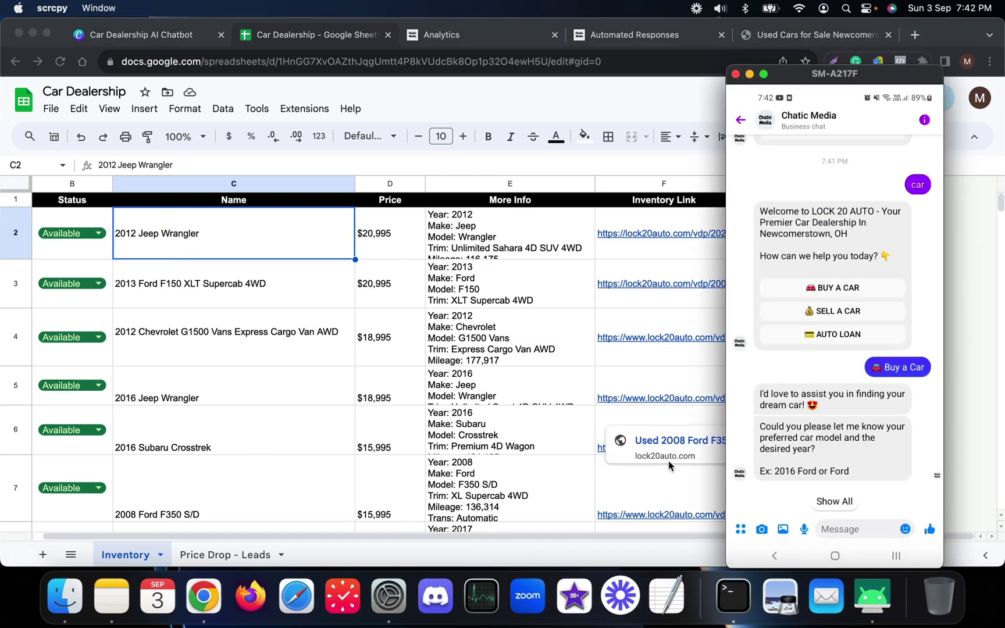
pyautogui.write('Jeep')
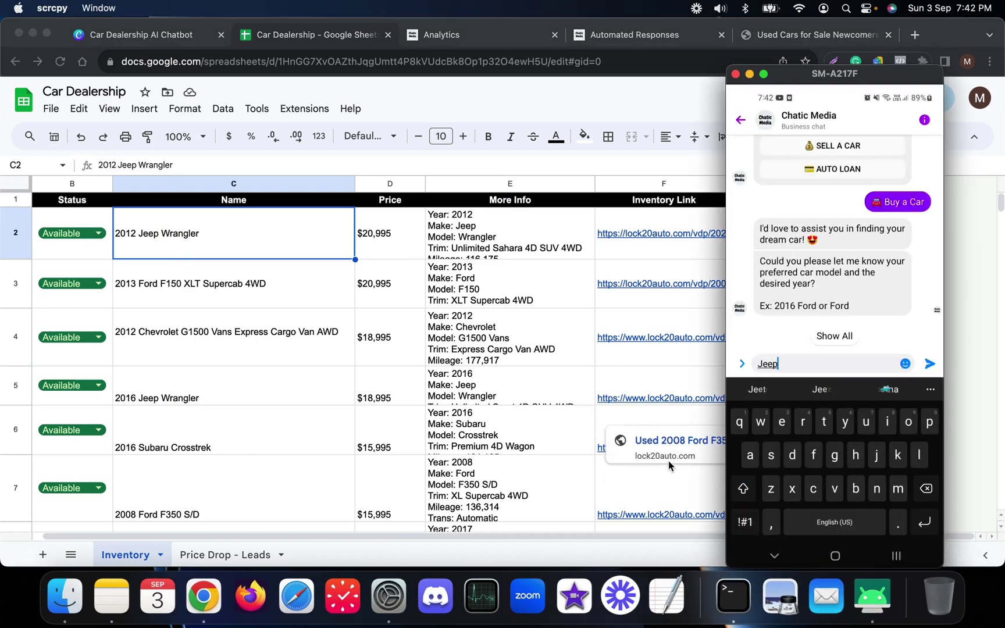
pyautogui.press('Return')
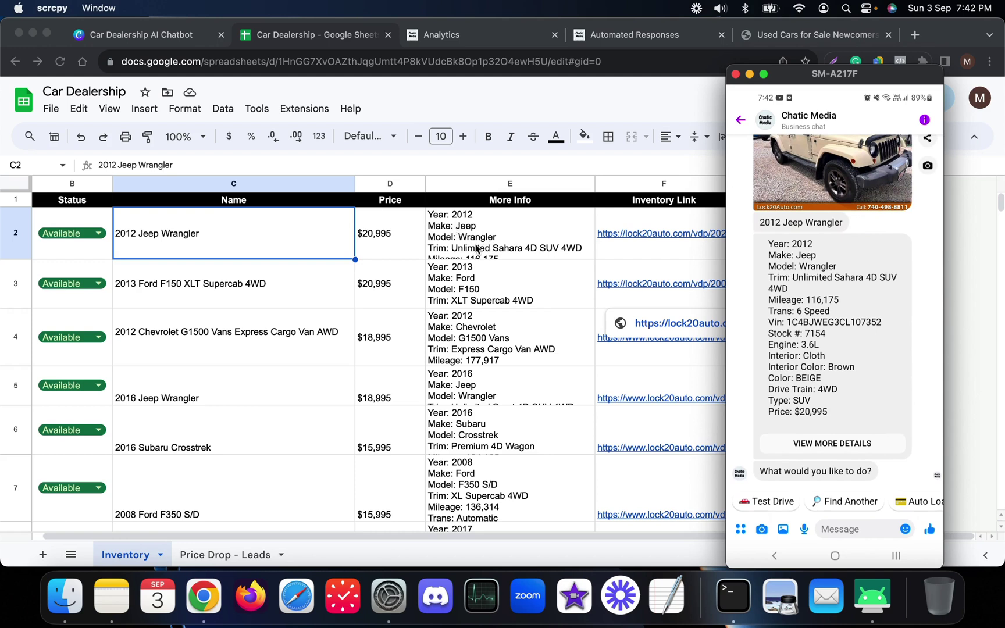
# Step: Look through the full details page of the 2012 Jeep Wrangler, and back in the chat choose Find Another
pyautogui.click(838, 444)
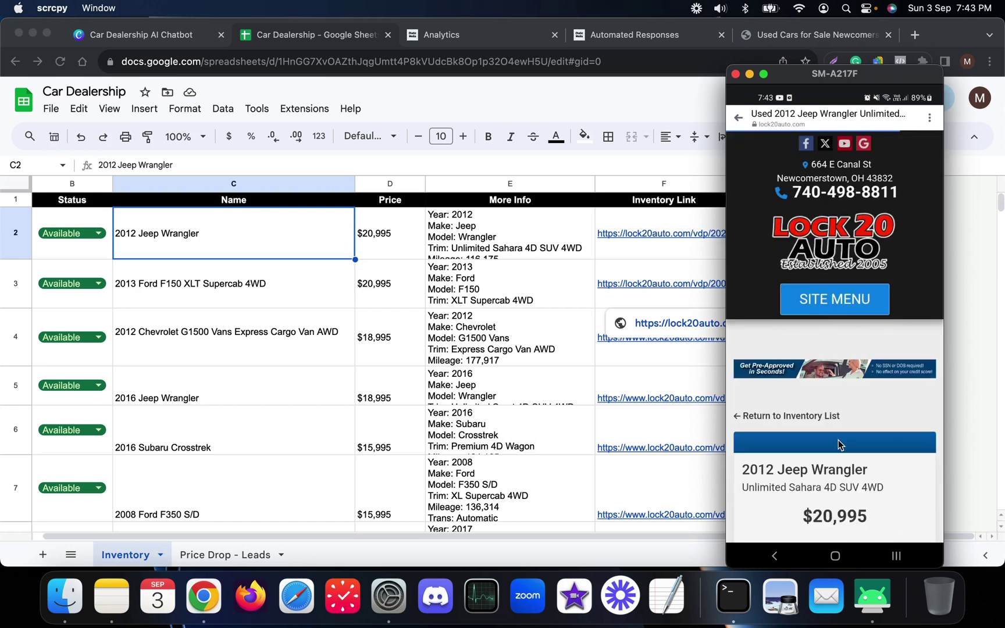
pyautogui.scroll(-6, 839, 445)
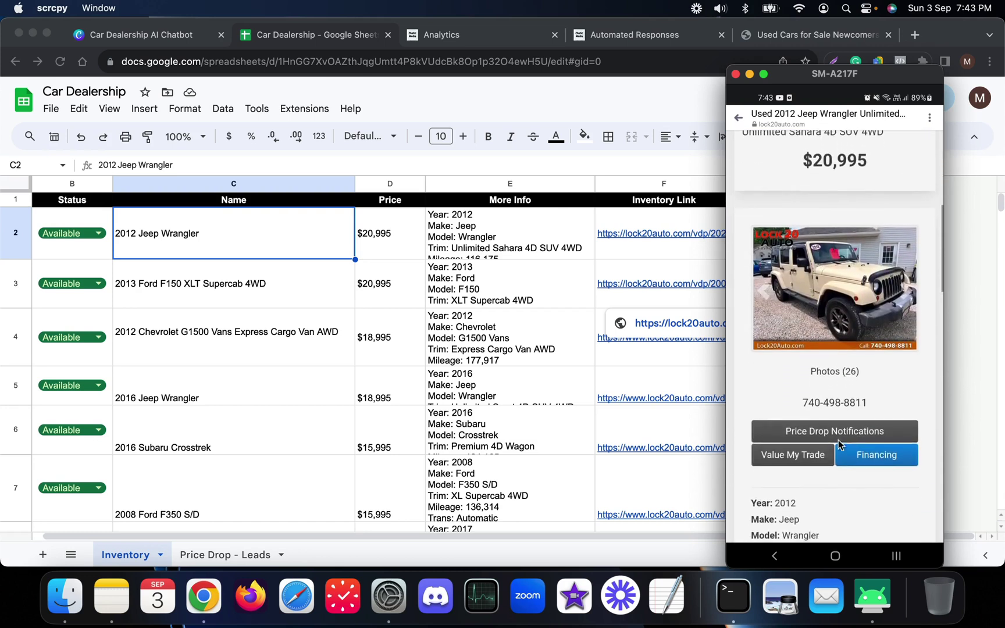
pyautogui.scroll(-3, 838, 440)
pyautogui.rightClick(837, 439)
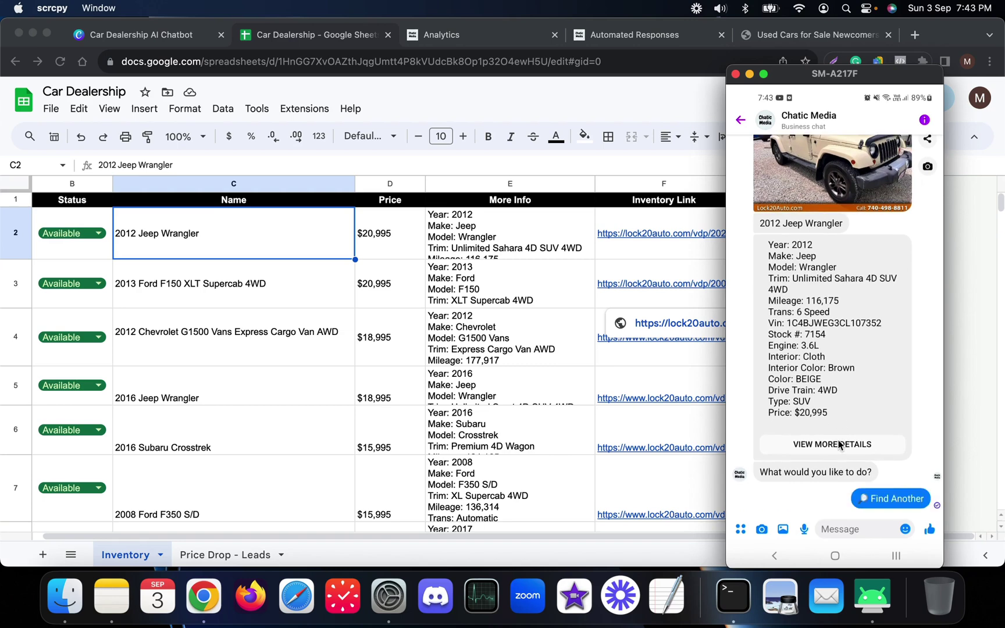
# Step: Set the 2012 Jeep Wrangler's status to Sold on the Inventory sheet and recheck the car list
pyautogui.click(69, 239)
pyautogui.click(85, 233)
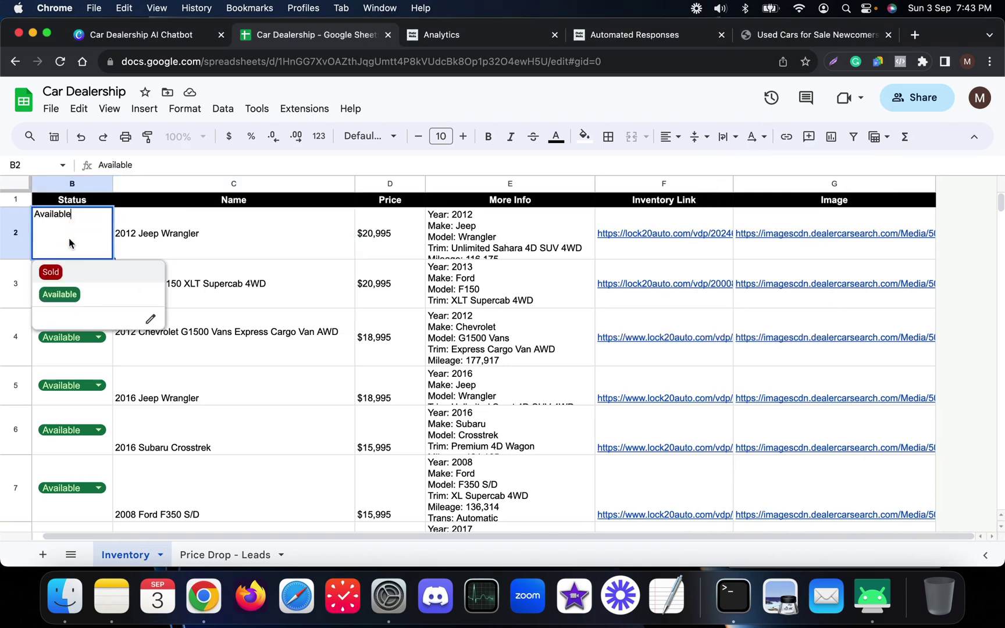
pyautogui.click(67, 275)
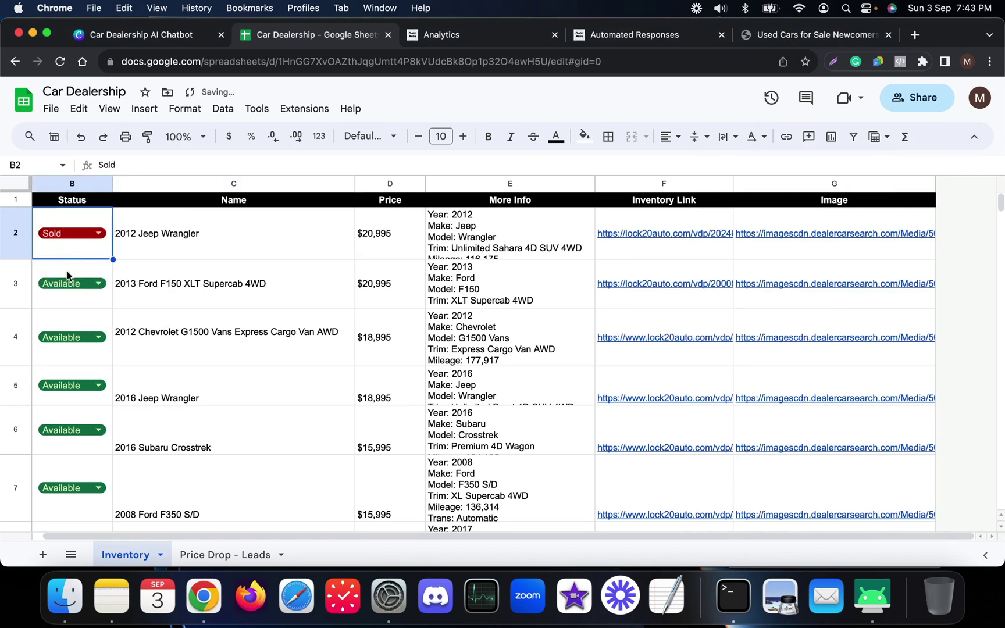
pyautogui.scroll(-2, 189, 314)
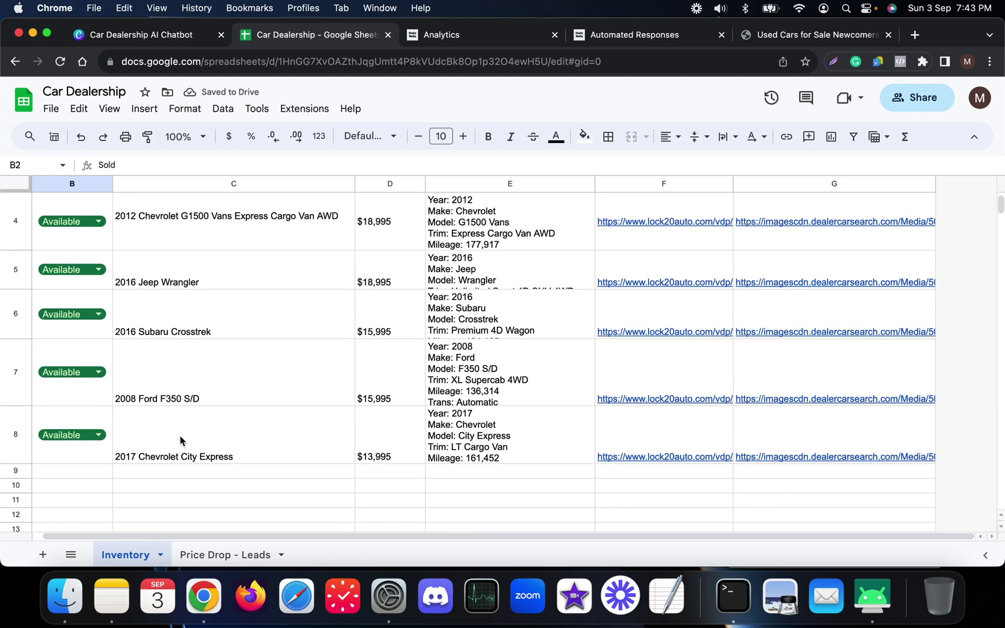
pyautogui.scroll(2, 180, 440)
pyautogui.scroll(1, 227, 354)
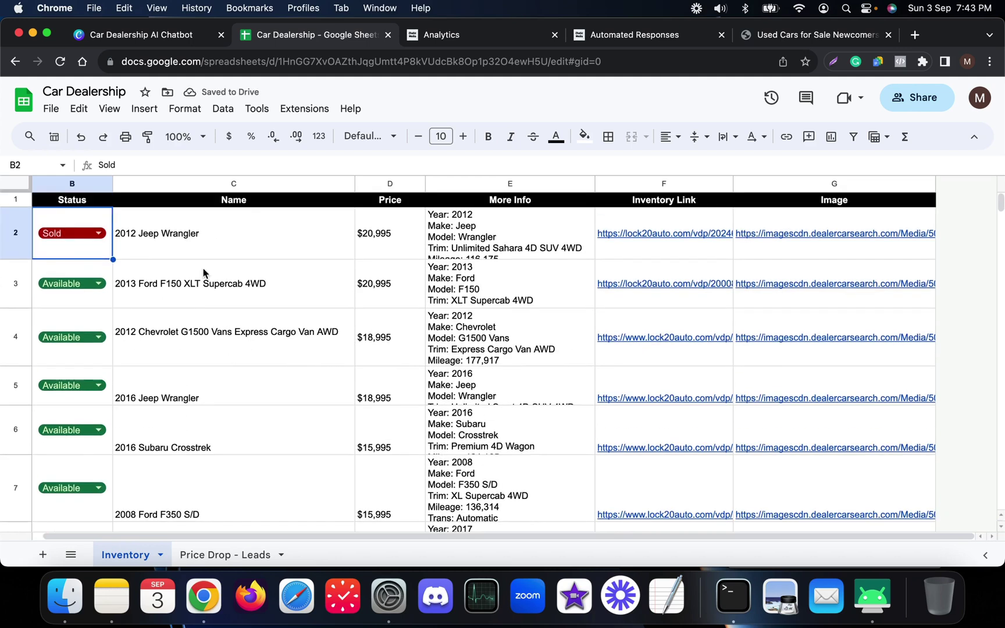
pyautogui.click(166, 248)
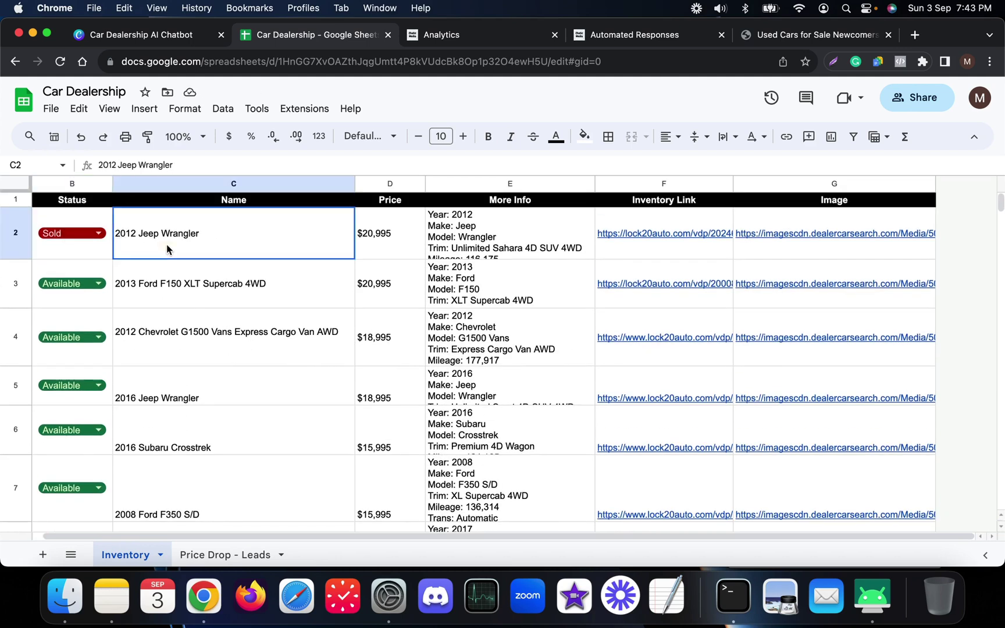
# Step: Check the 2012 and 2016 Jeep Wrangler rows on the Inventory sheet, and send "Jeep" in the mirrored phone chat
pyautogui.click(47, 245)
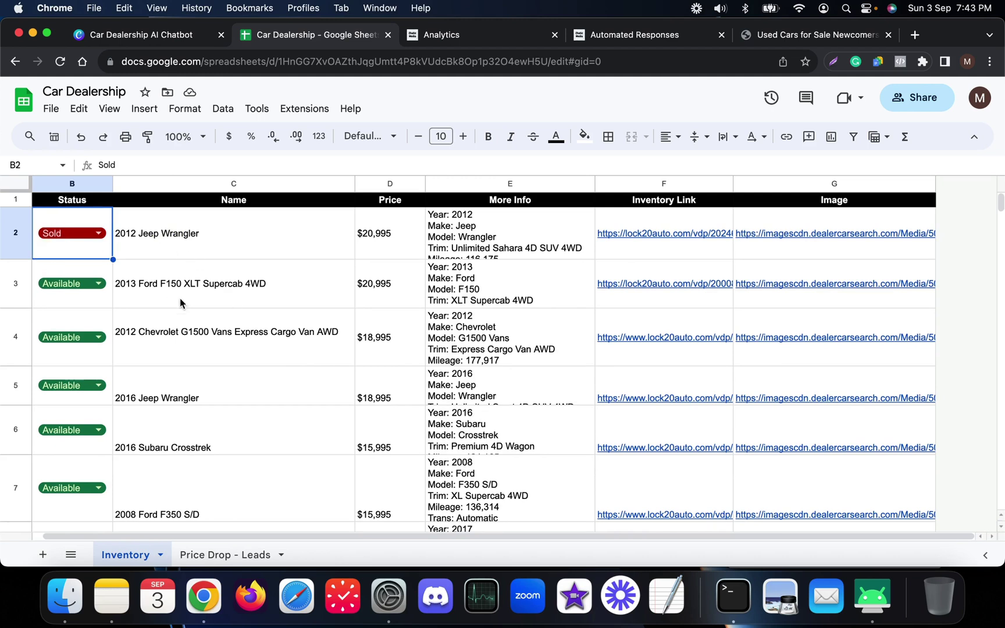
pyautogui.click(198, 397)
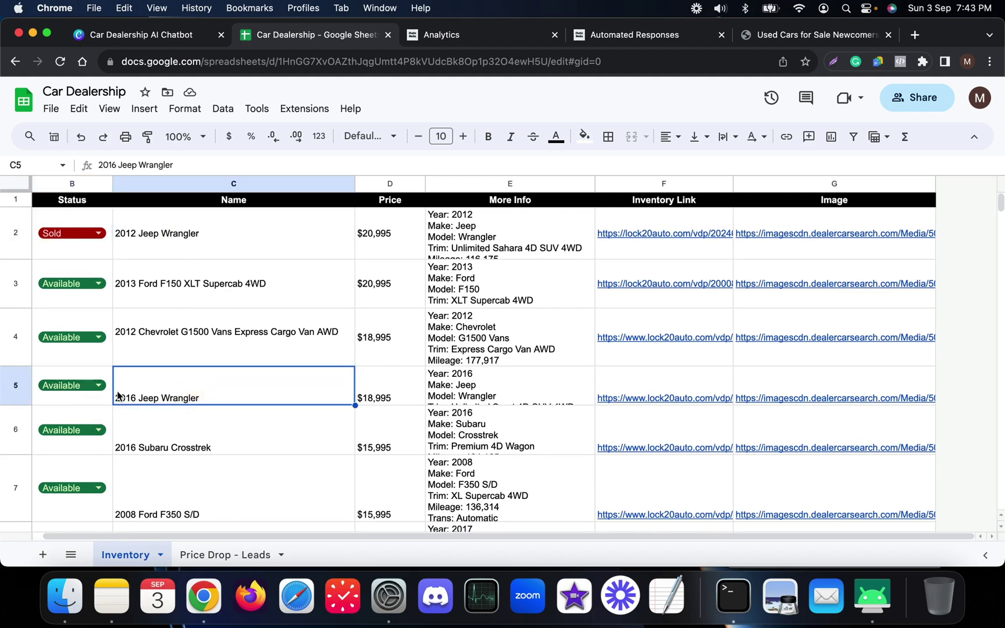
pyautogui.click(872, 596)
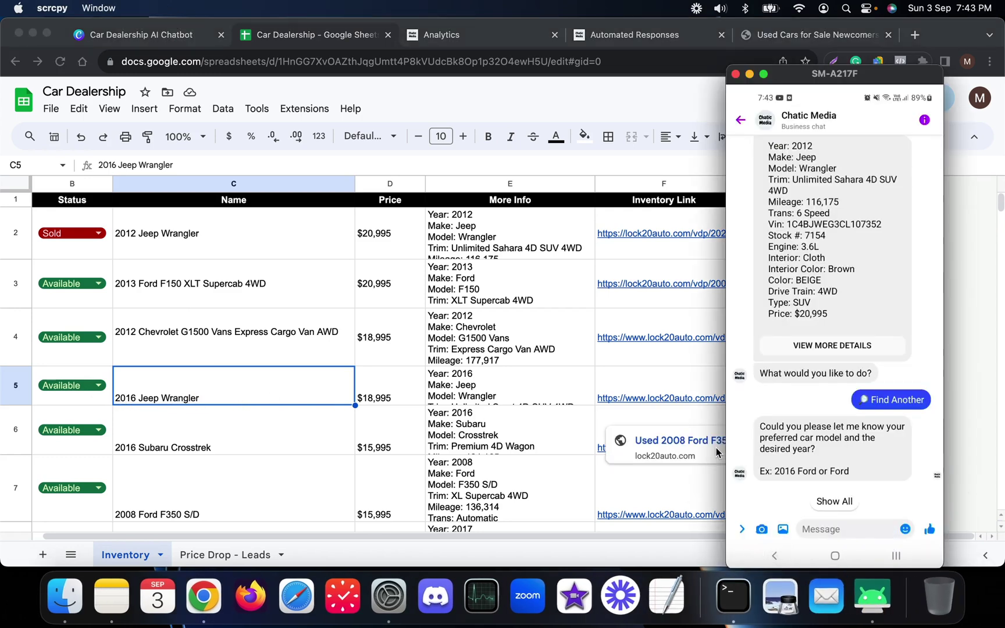
pyautogui.write('Jeep')
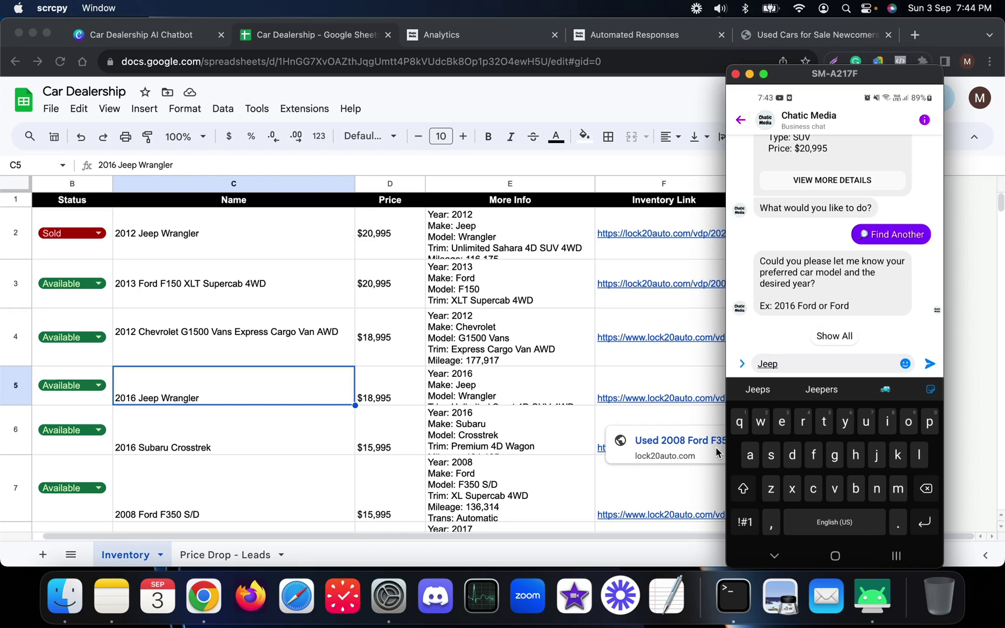
pyautogui.press('Return')
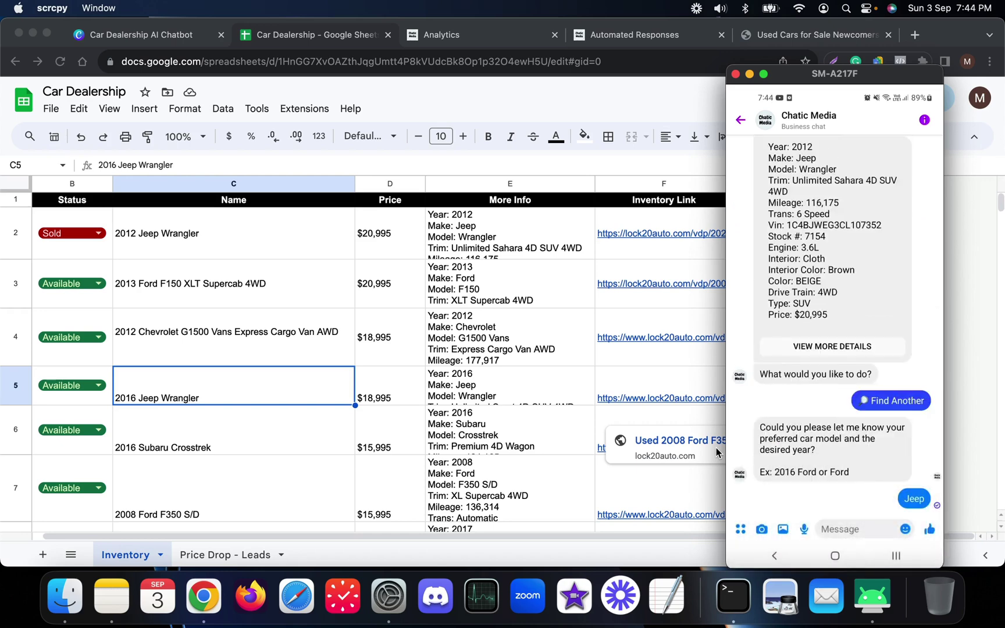
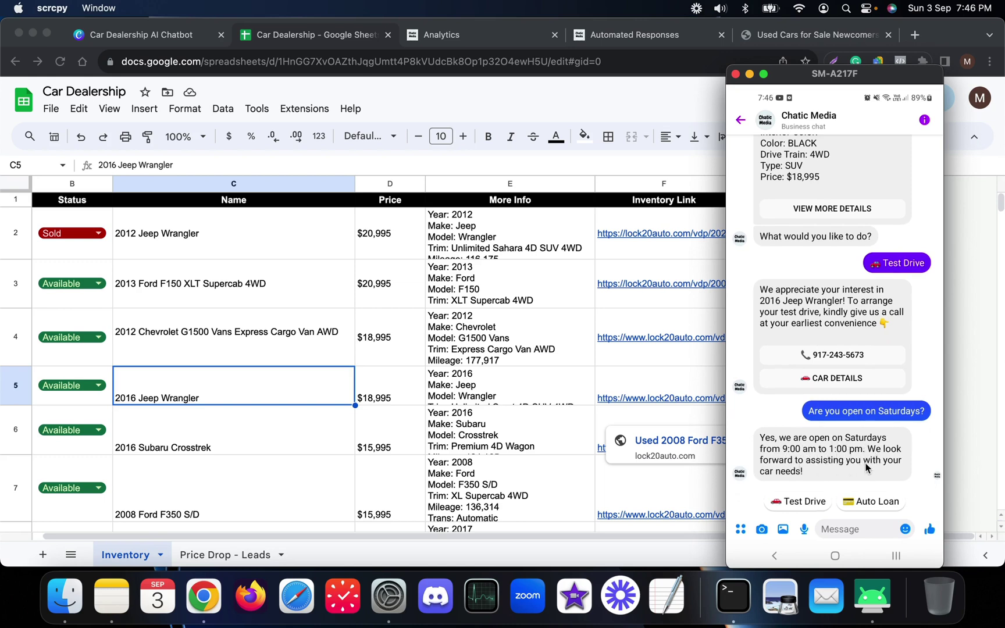
# Step: Choose Auto Loan in the chat, look through the linked credit application form, and return to the conversation
pyautogui.click(877, 507)
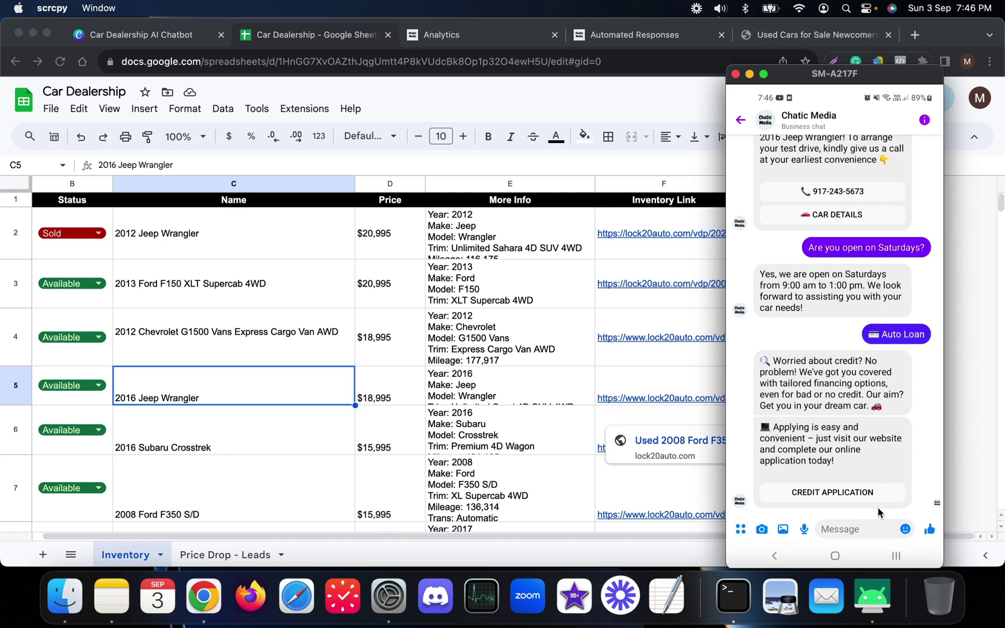
pyautogui.click(878, 503)
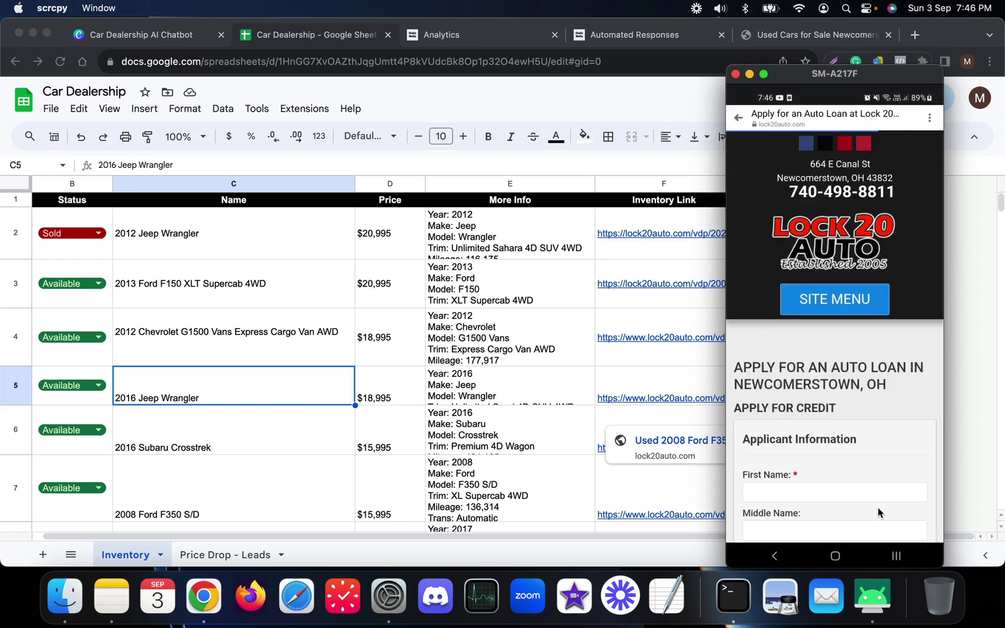
pyautogui.scroll(-20, 877, 512)
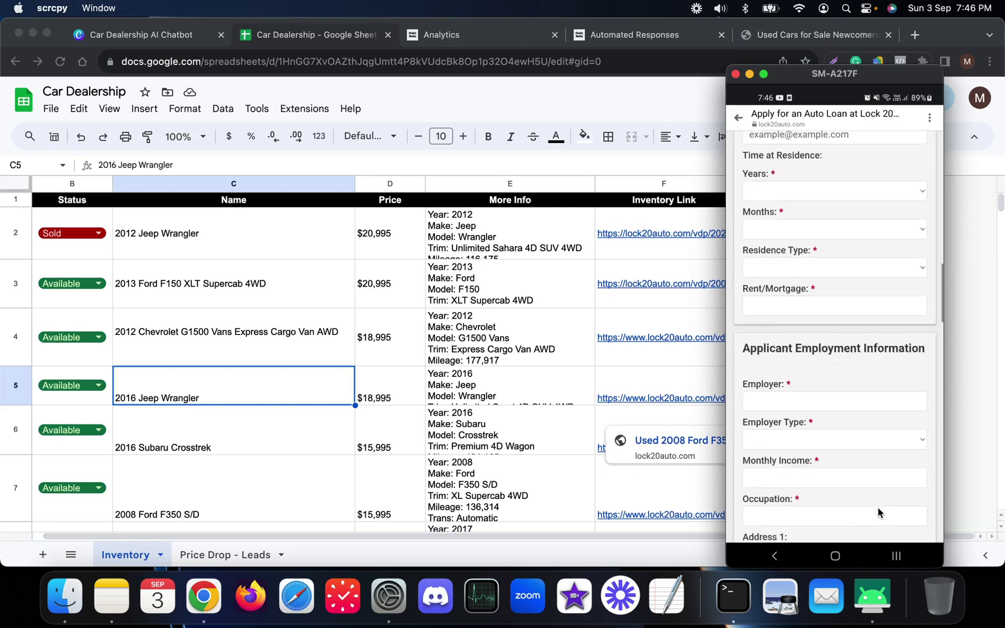
pyautogui.scroll(20, 878, 509)
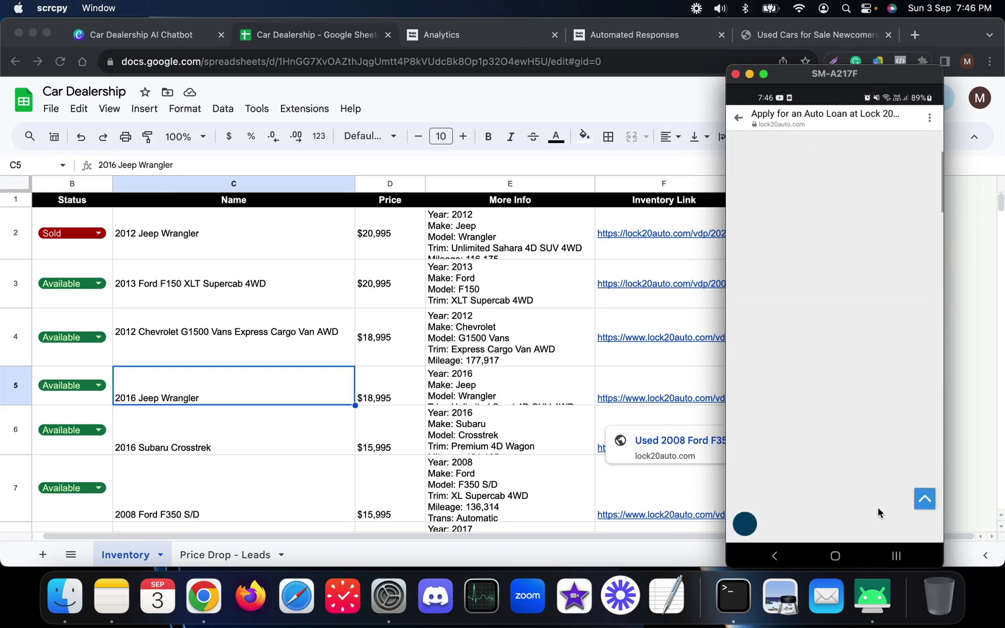
pyautogui.rightClick(878, 512)
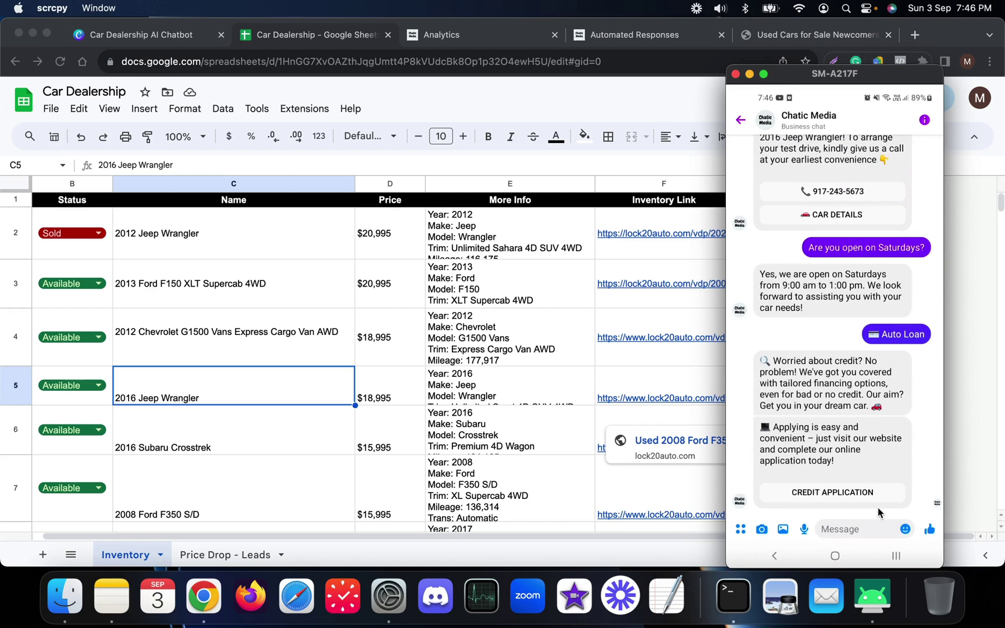
# Step: Request Price Drop Alerts in the chat, accept the sign-up, and submit a phone number and e-mail address
pyautogui.scroll(15, 877, 507)
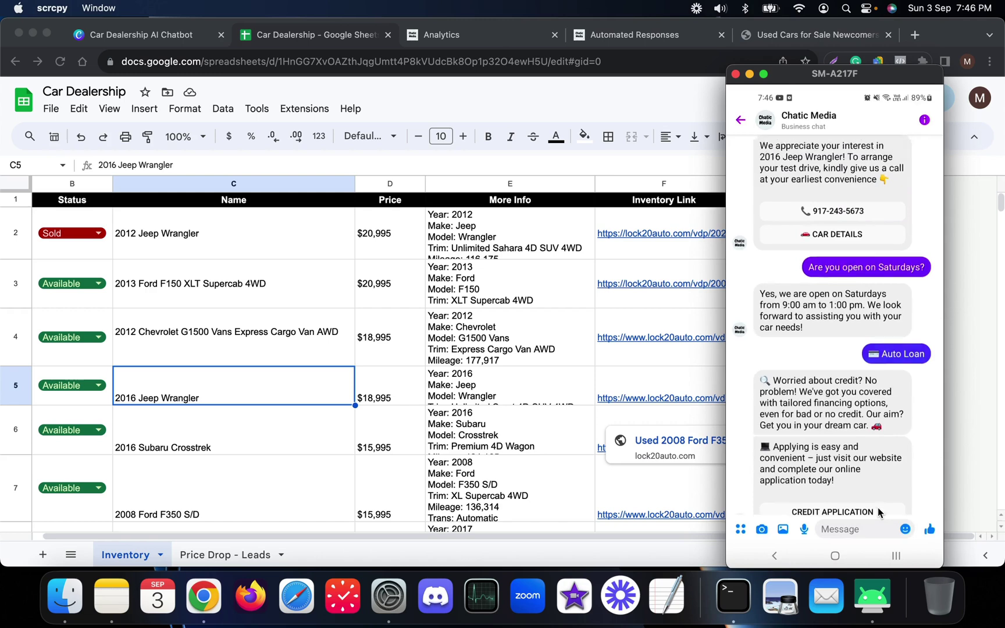
pyautogui.scroll(-4, 878, 512)
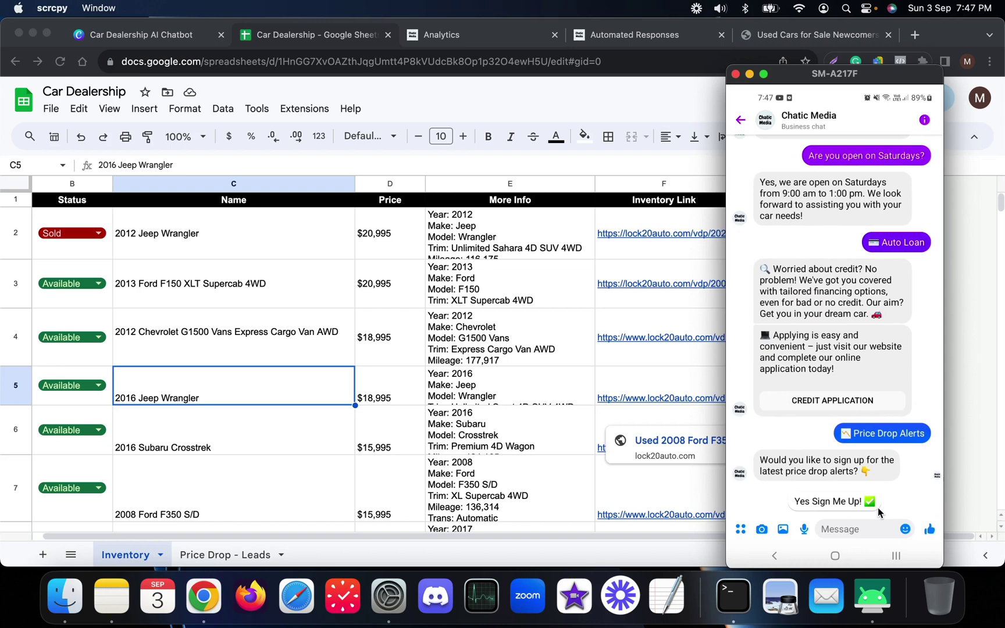
pyautogui.click(874, 503)
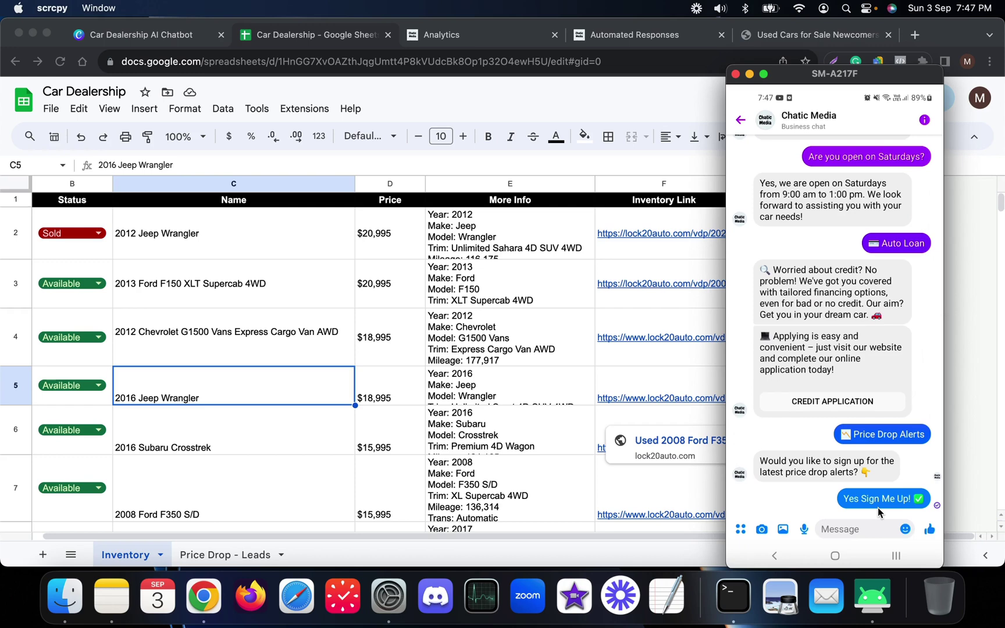
pyautogui.click(878, 507)
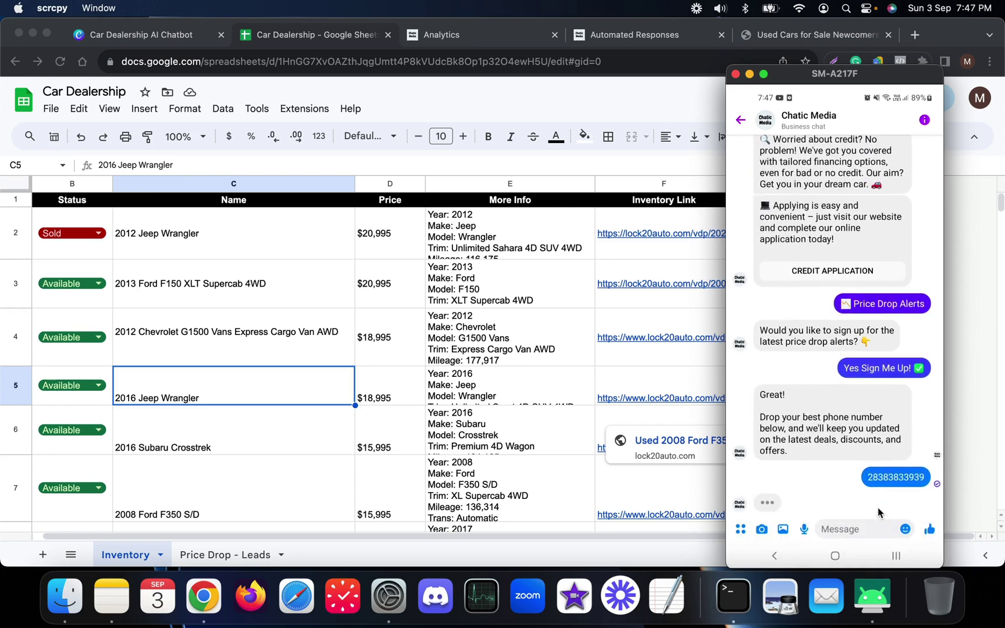
pyautogui.click(878, 507)
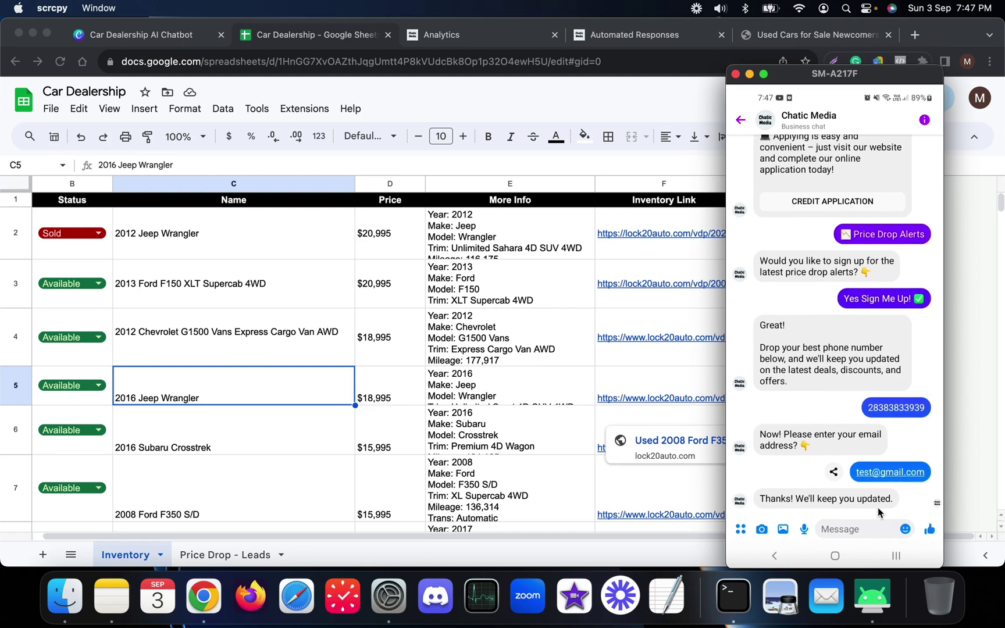
# Step: Choose Sell a Car in the chat, look through the linked We Buy Cars page, and return to the conversation
pyautogui.scroll(10, 879, 512)
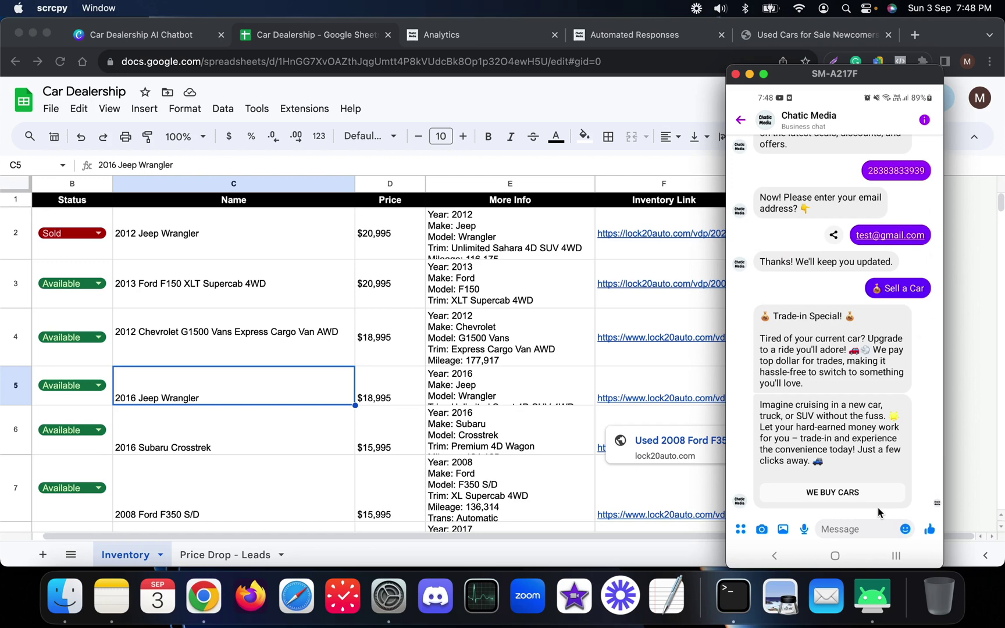
pyautogui.click(877, 501)
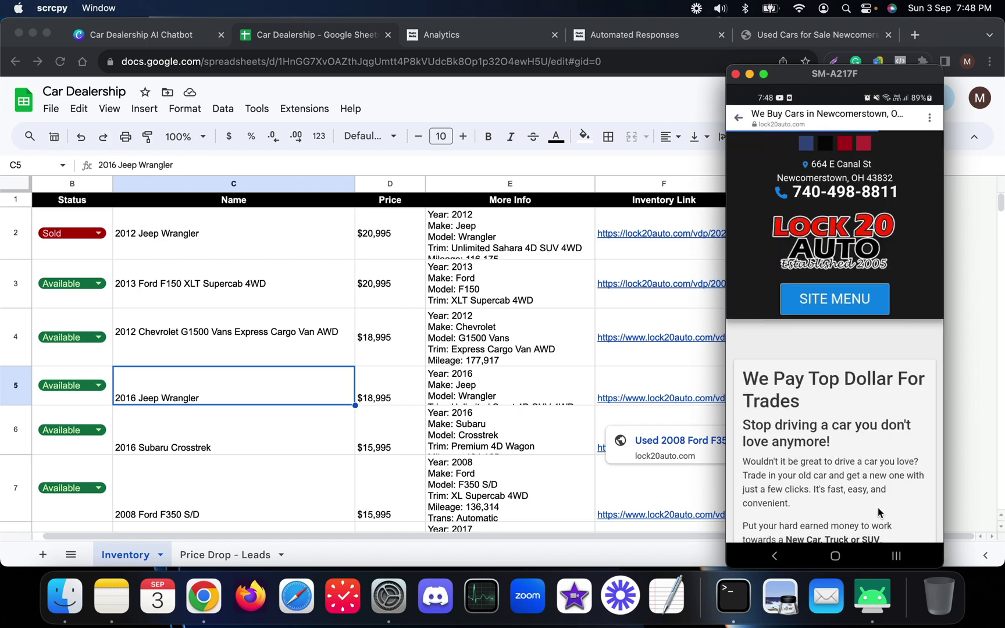
pyautogui.scroll(-15, 878, 511)
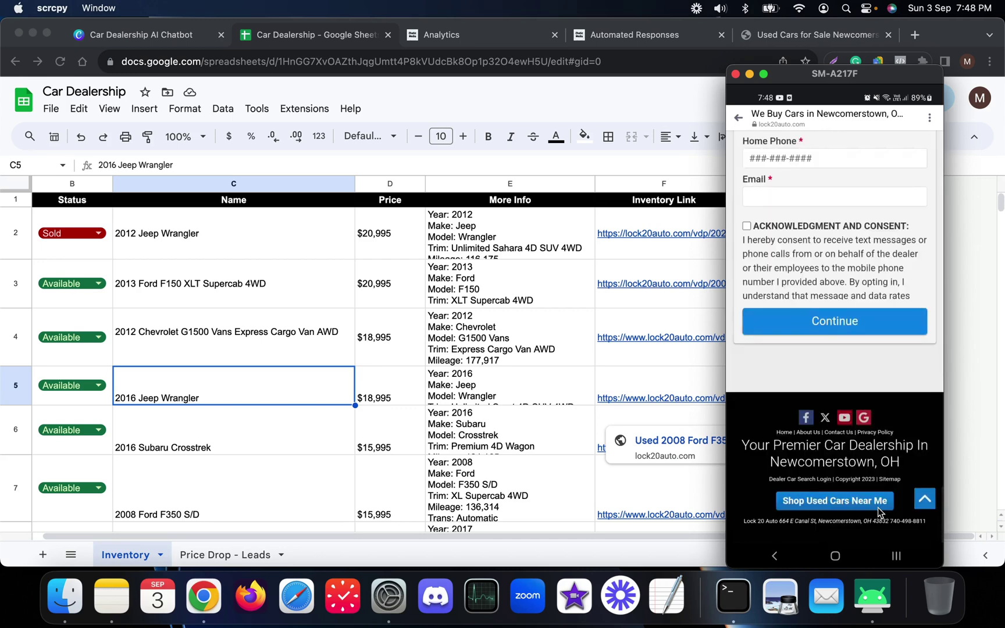
pyautogui.rightClick(878, 512)
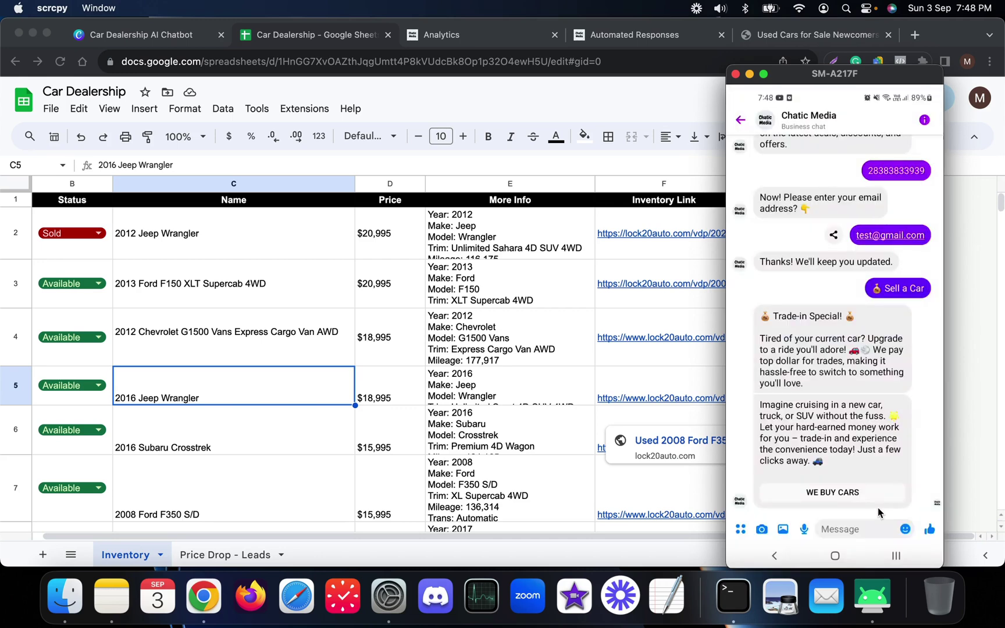
# Step: Open the Price Drop - Leads sheet and examine the lead's name, e-mail, phone number and viewed cars
pyautogui.click(206, 553)
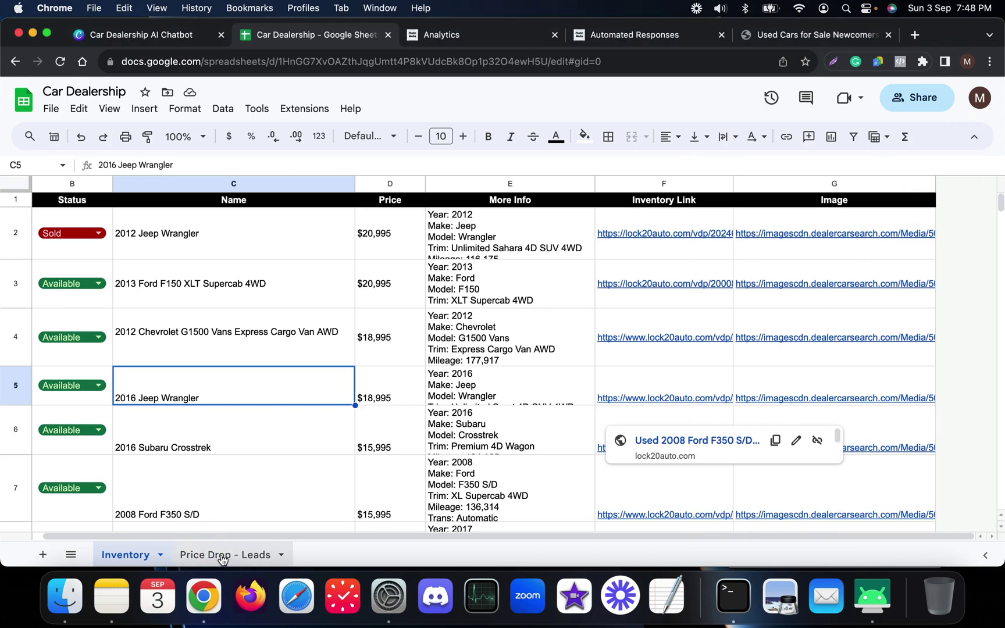
pyautogui.click(220, 556)
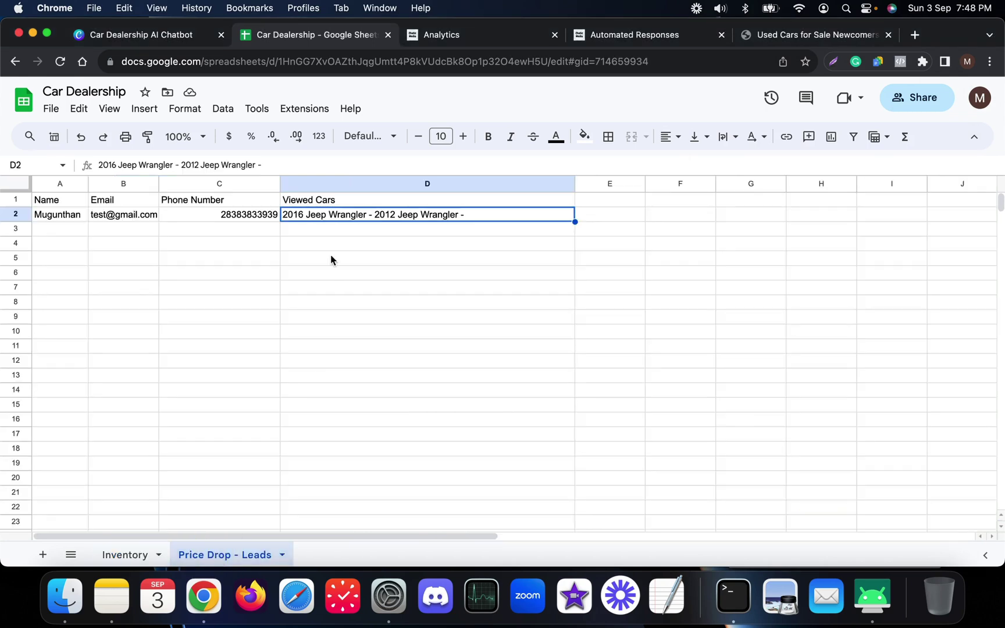
pyautogui.click(330, 260)
pyautogui.click(56, 215)
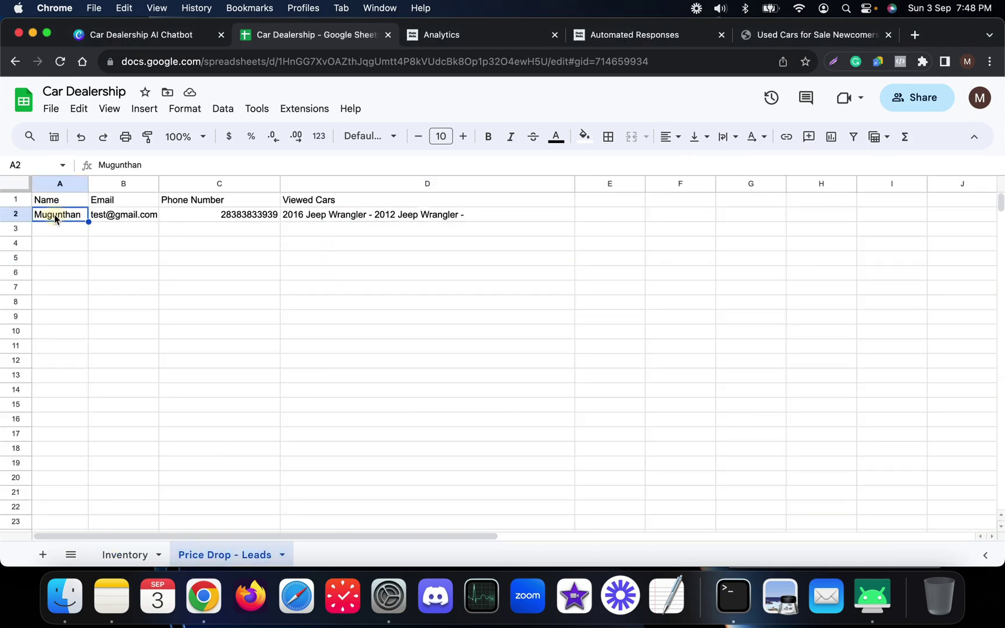
pyautogui.click(122, 215)
pyautogui.click(211, 220)
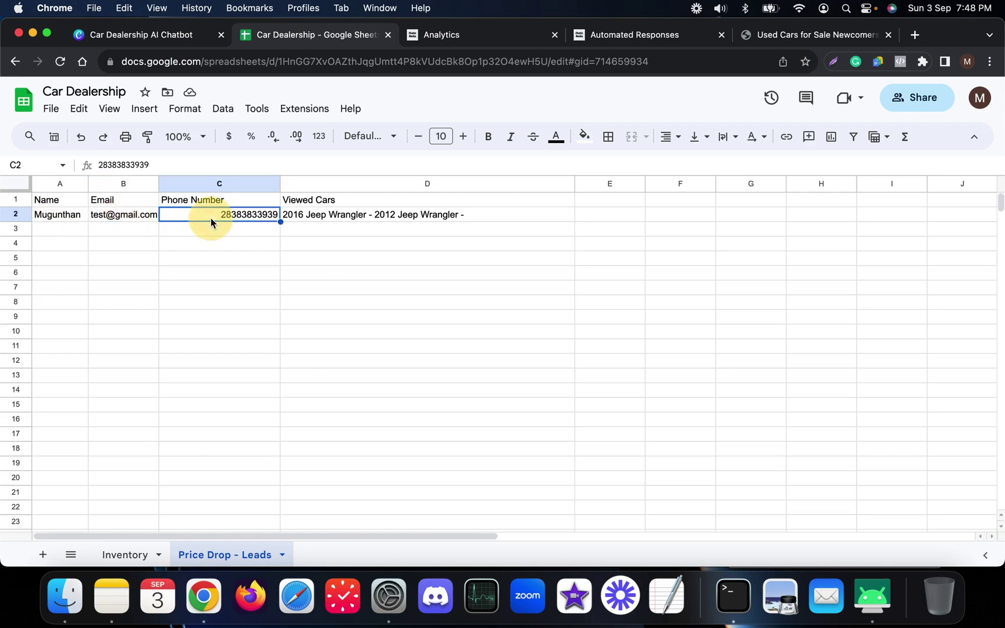
pyautogui.click(311, 216)
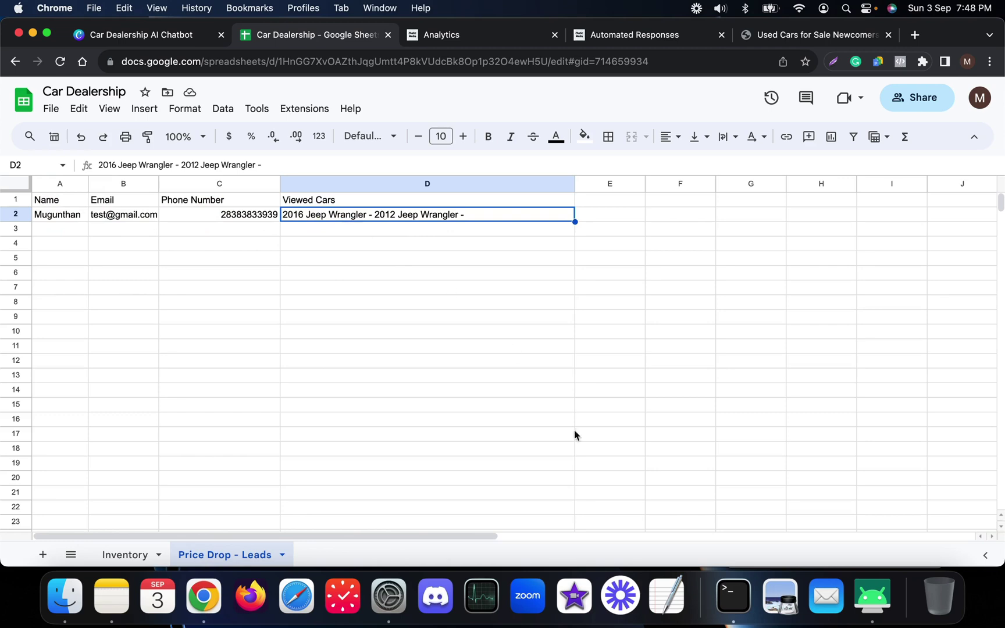
# Step: Compare the lead's Viewed Cars entry with the cars shown earlier in the mirrored phone chat
pyautogui.click(865, 610)
pyautogui.scroll(15, 843, 433)
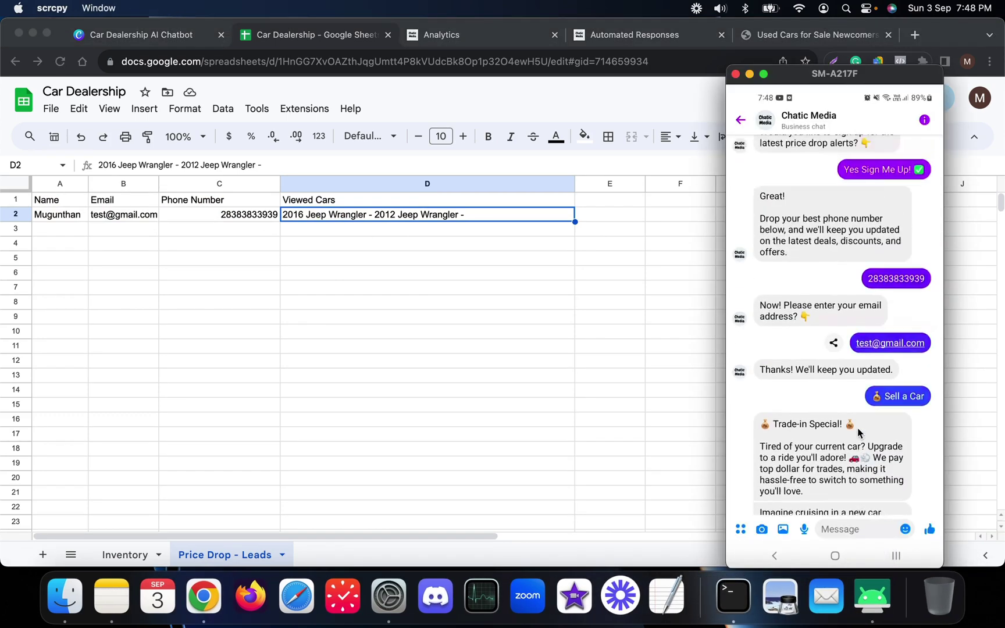
pyautogui.scroll(10, 858, 432)
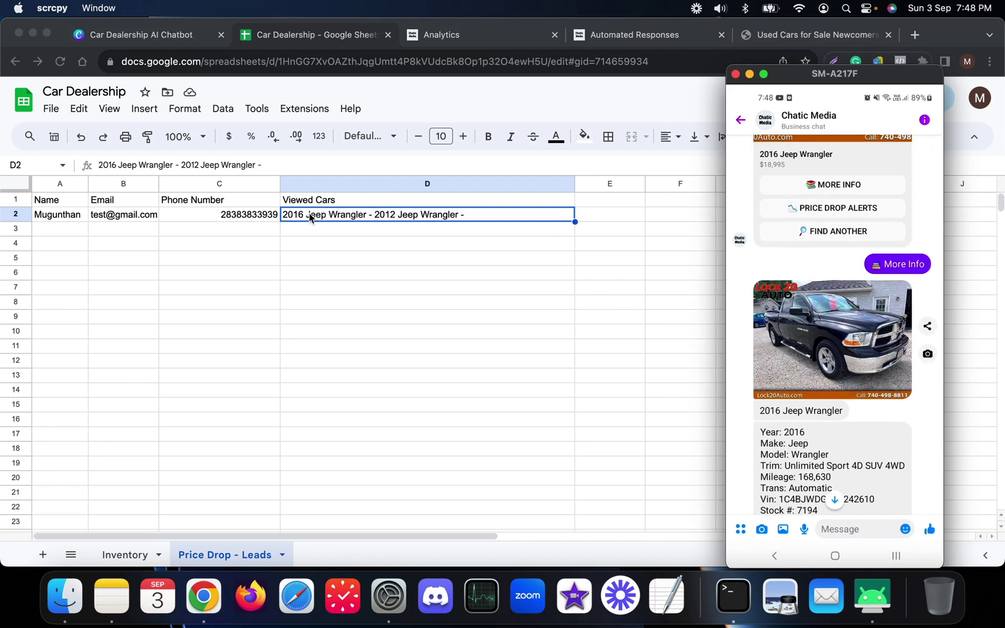
pyautogui.click(322, 238)
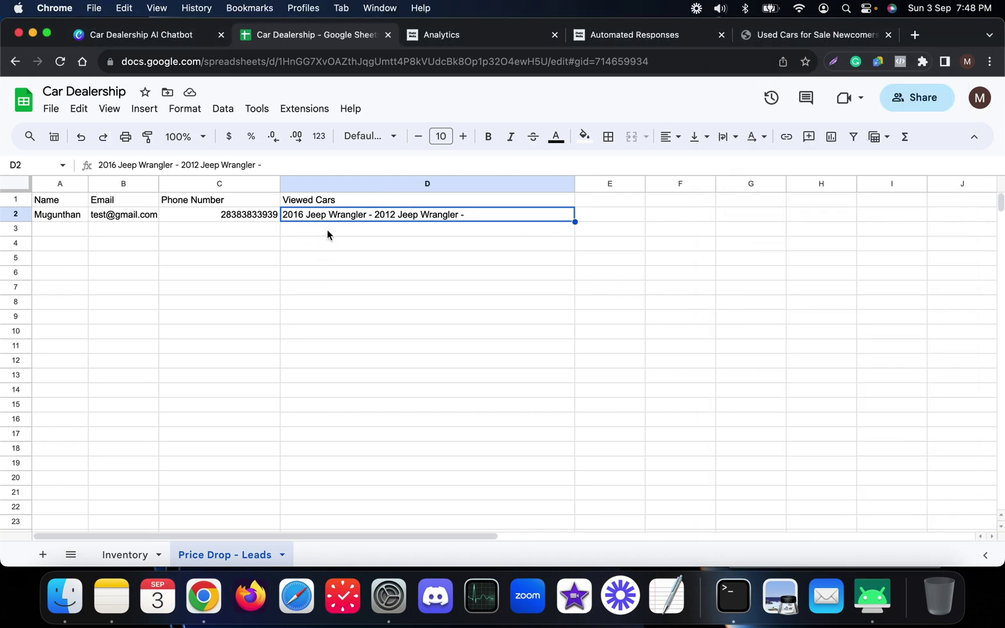
pyautogui.click(329, 231)
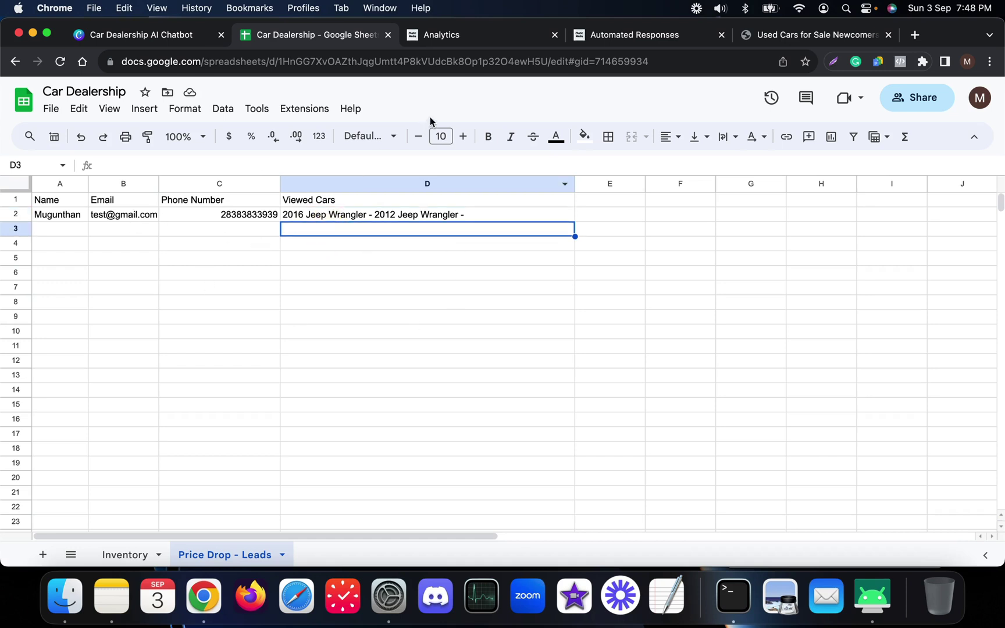
# Step: Switch to the Chatic Media inbox and review the contact's saved fields, including viewed cars, and the chat history
pyautogui.click(490, 31)
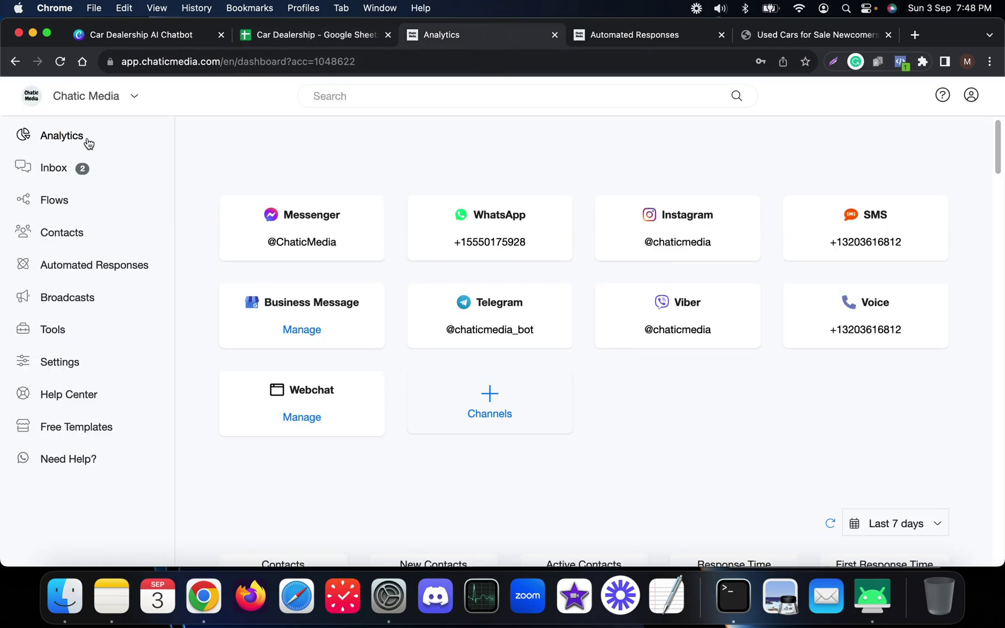
pyautogui.click(54, 169)
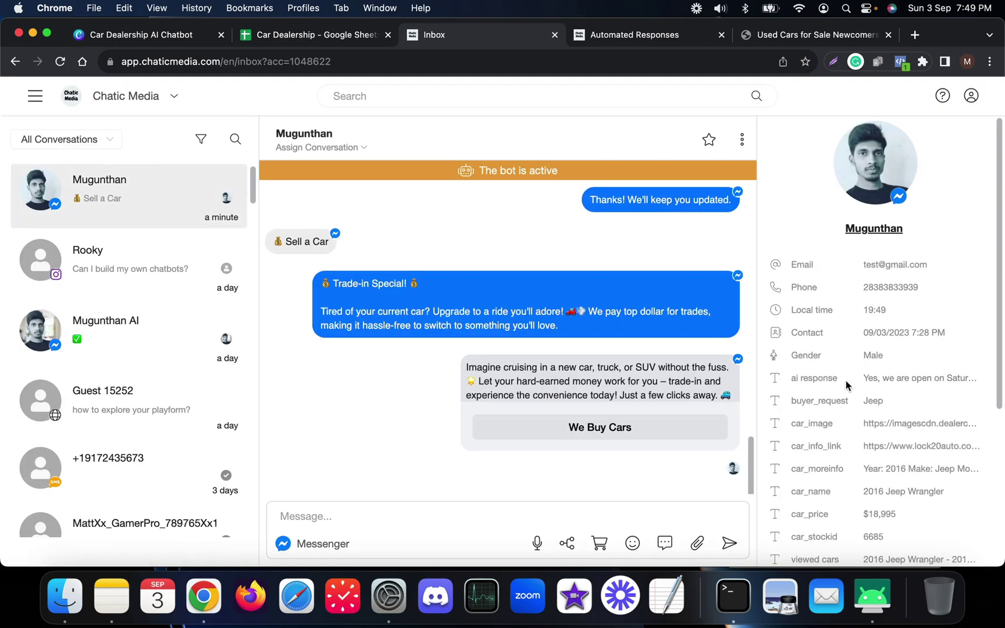
pyautogui.scroll(-3, 883, 388)
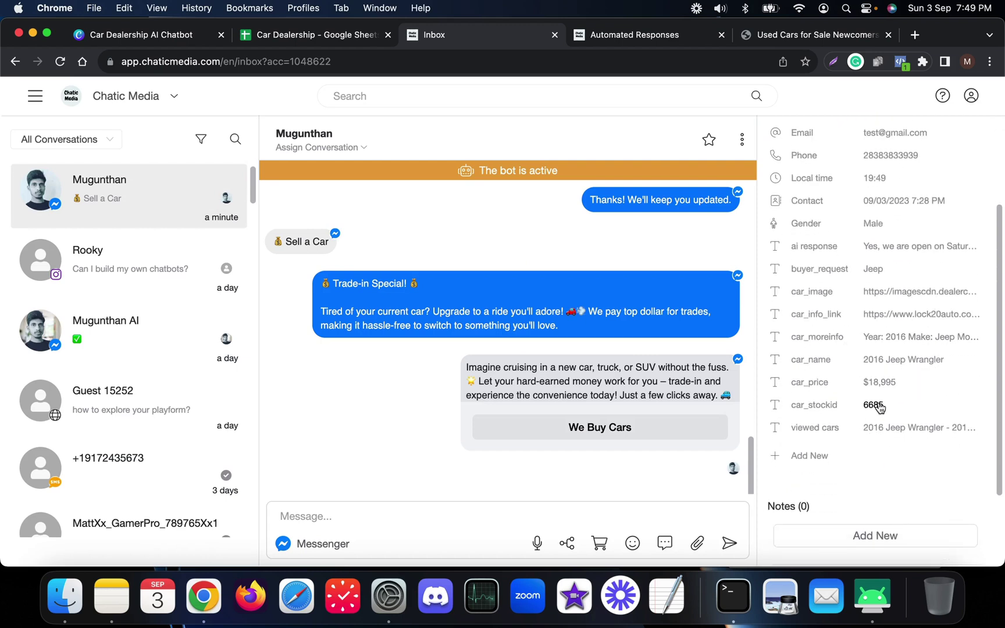
pyautogui.click(871, 426)
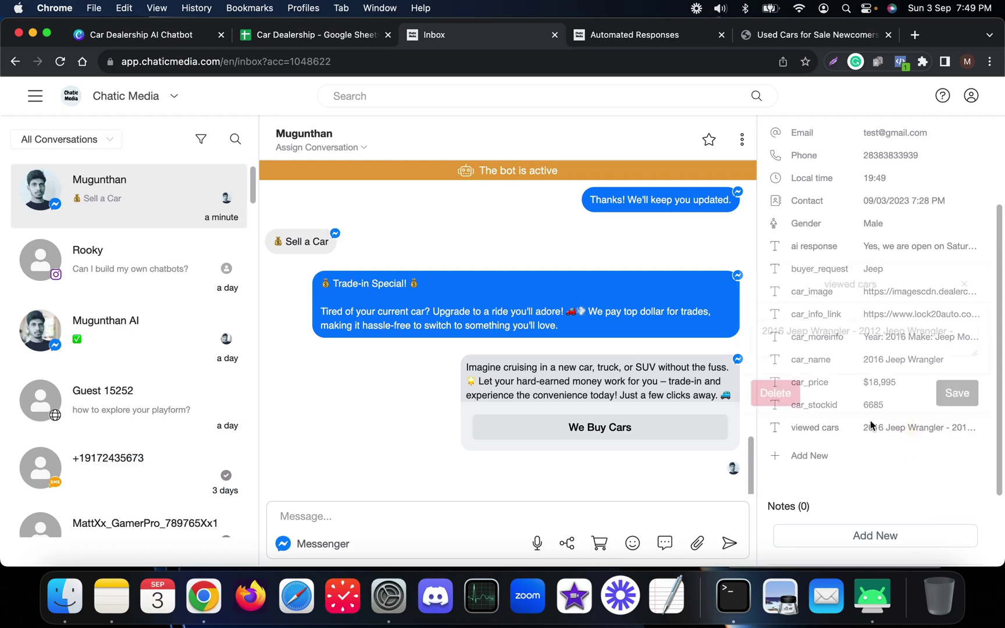
pyautogui.click(962, 285)
pyautogui.scroll(10, 413, 376)
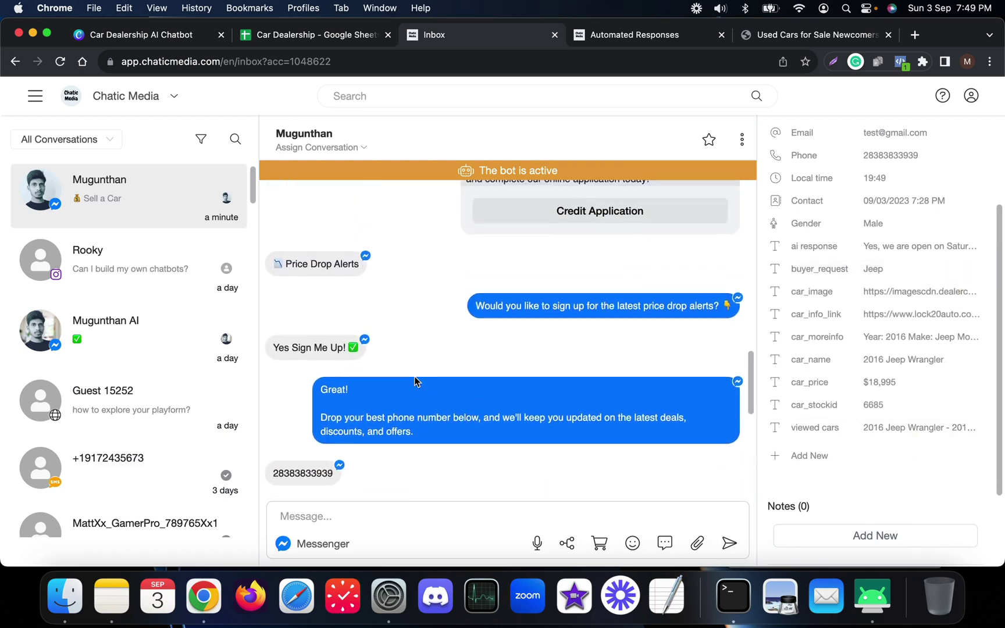
pyautogui.scroll(10, 549, 397)
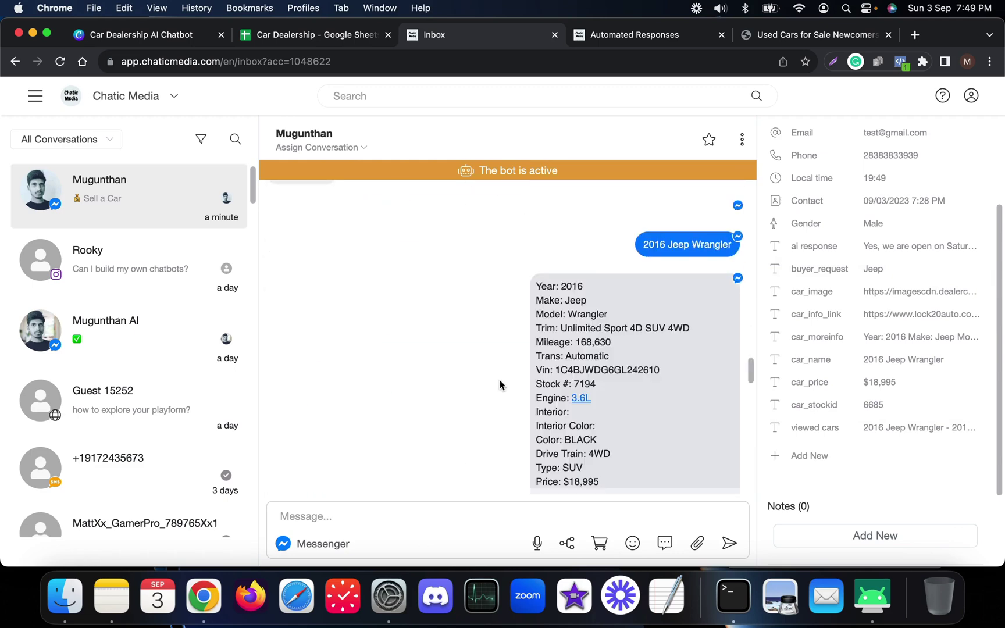
# Step: Filter the inbox to Human conversations and reactivate the bot for the listed contact
pyautogui.scroll(5, 500, 380)
pyautogui.scroll(-5, 500, 384)
pyautogui.click(86, 140)
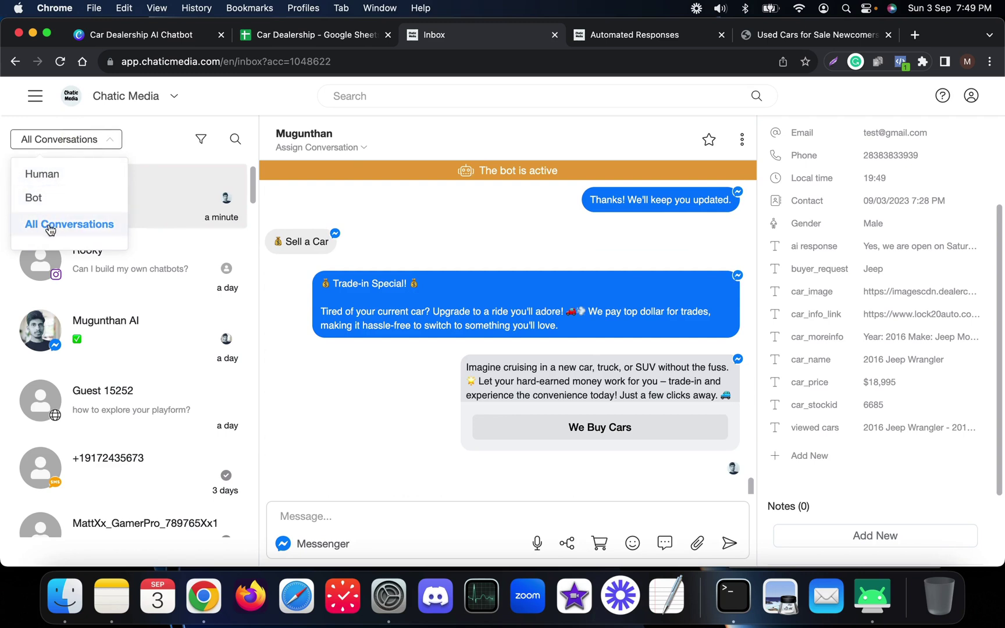
pyautogui.click(47, 176)
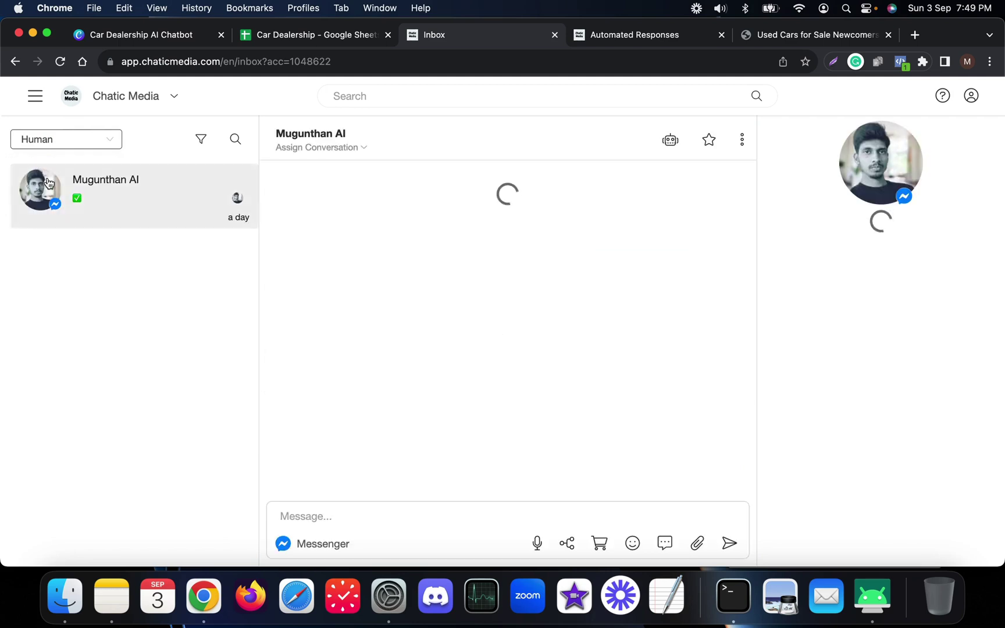
pyautogui.click(670, 139)
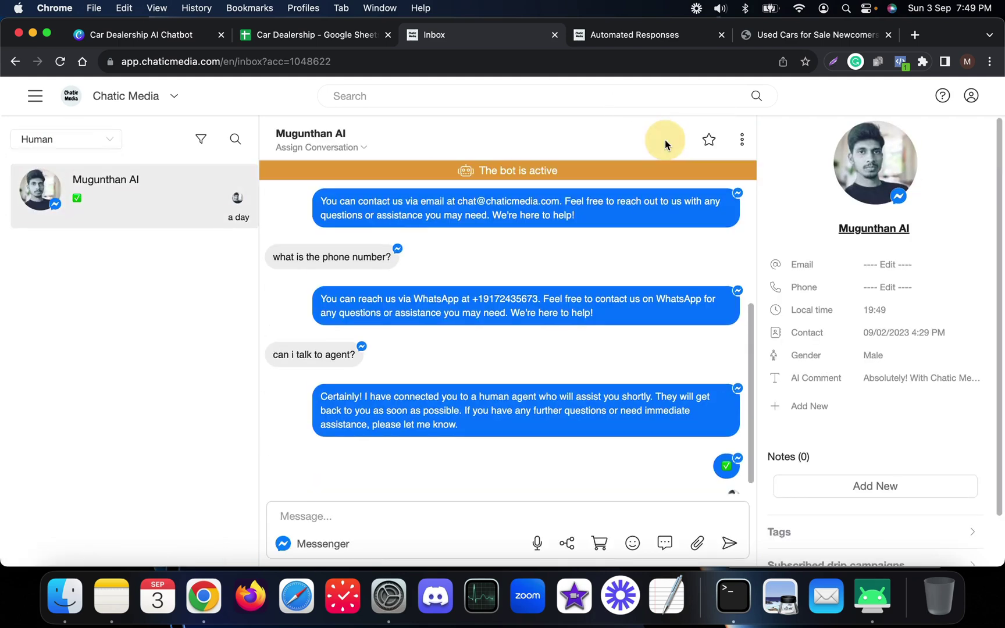
# Step: Reapply the Human filter to recheck the conversation list and set the filter back to All Conversations
pyautogui.click(46, 139)
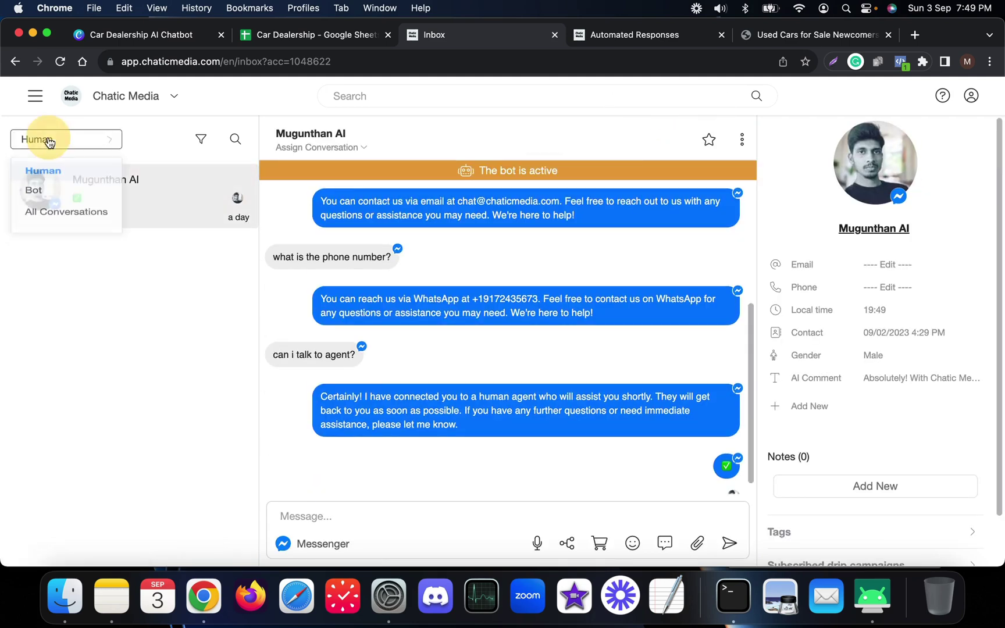
pyautogui.click(70, 143)
pyautogui.click(71, 146)
pyautogui.click(62, 179)
pyautogui.click(91, 143)
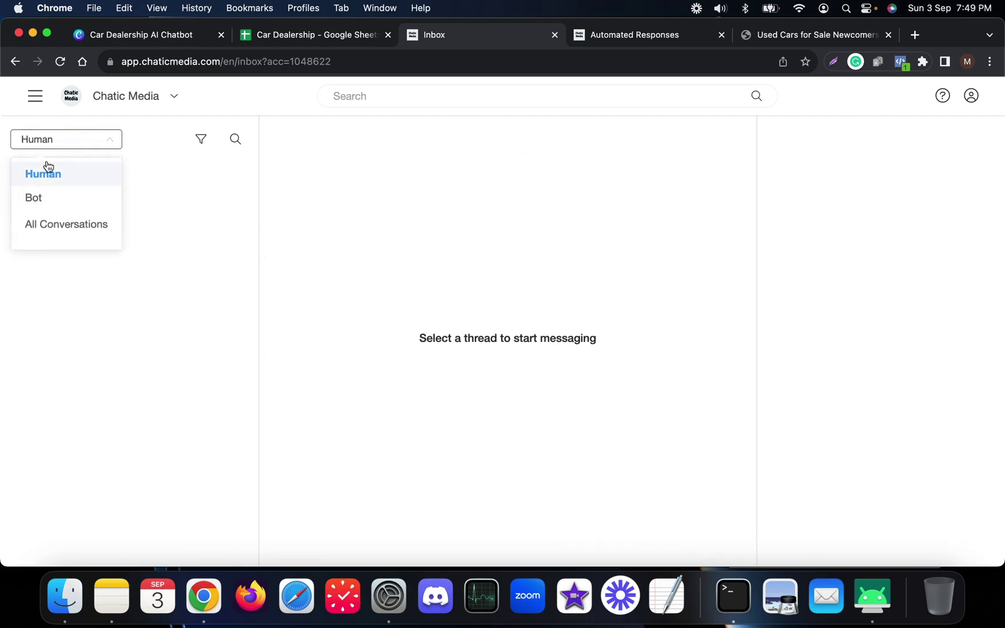
pyautogui.click(43, 174)
pyautogui.click(81, 143)
pyautogui.click(64, 227)
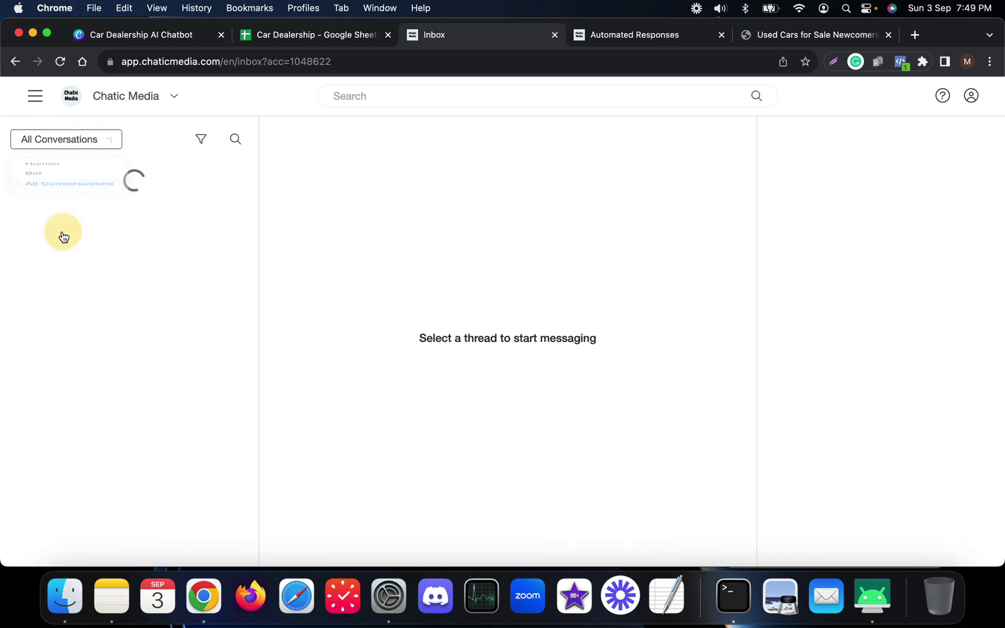
pyautogui.click(93, 224)
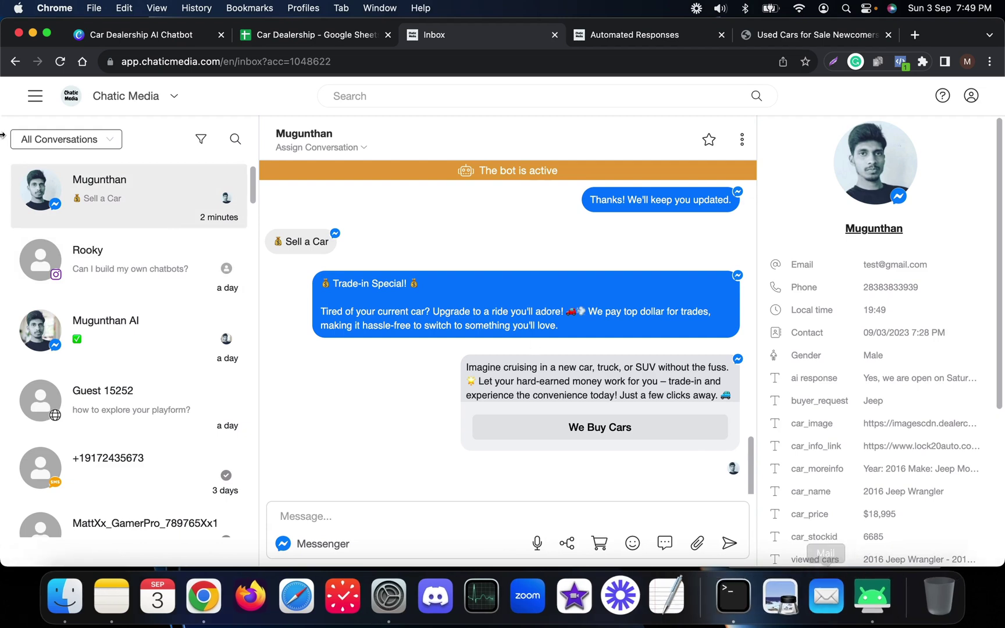
pyautogui.click(96, 140)
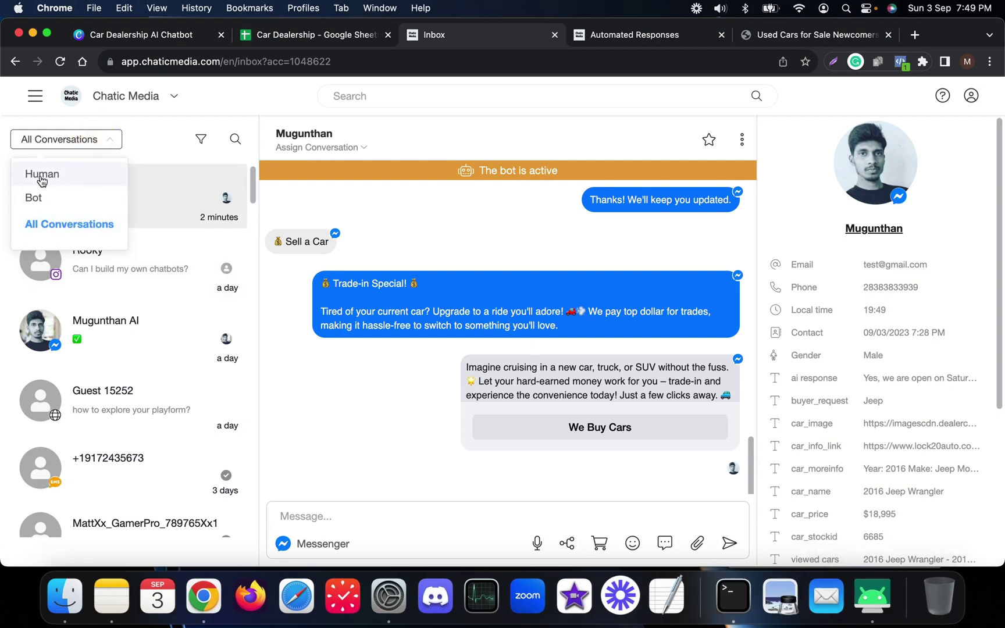
pyautogui.click(124, 219)
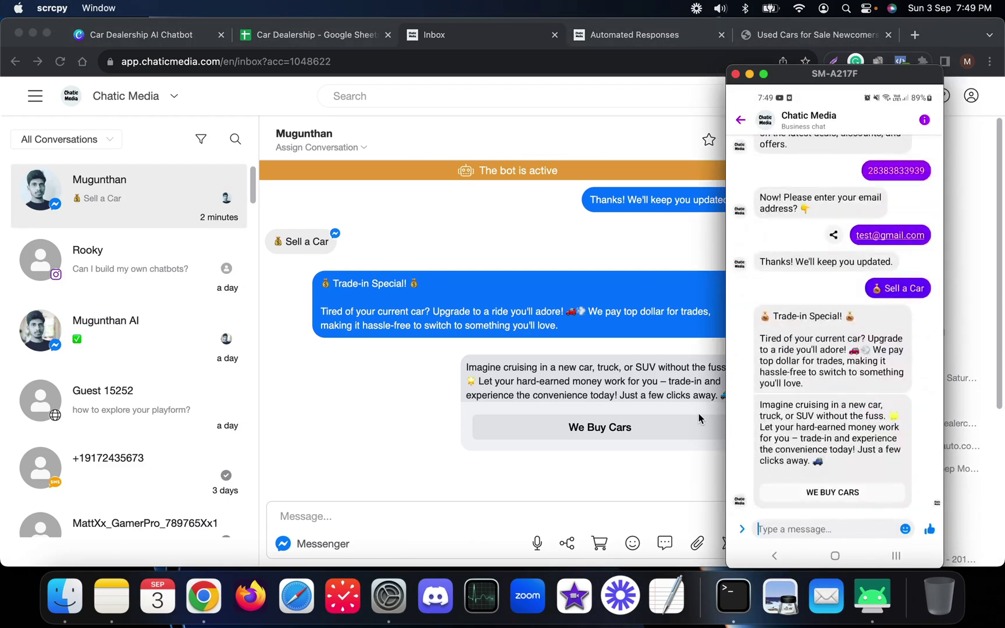
# Step: Switch to the mirrored phone chat and send the message "Can I talk to an agent?"
pyautogui.write('Can I t')
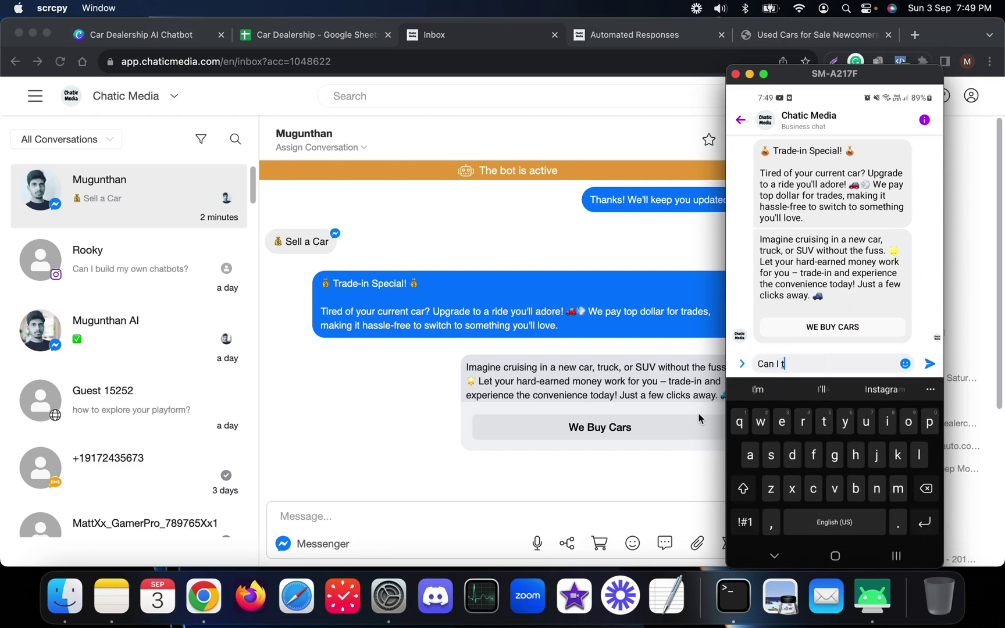
pyautogui.write('alk to an agent?')
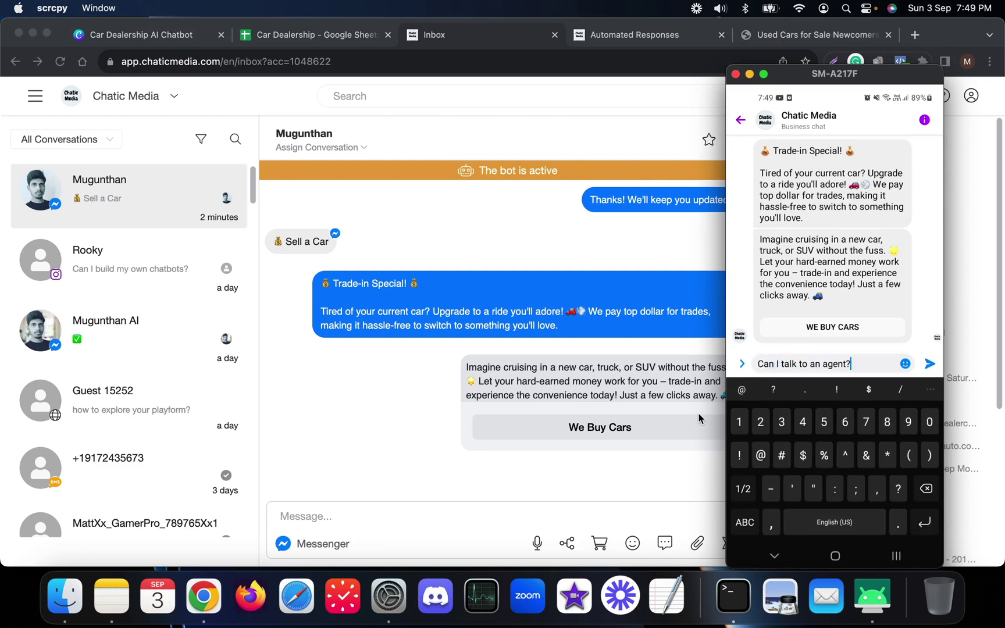
pyautogui.press('Return')
pyautogui.press('Escape')
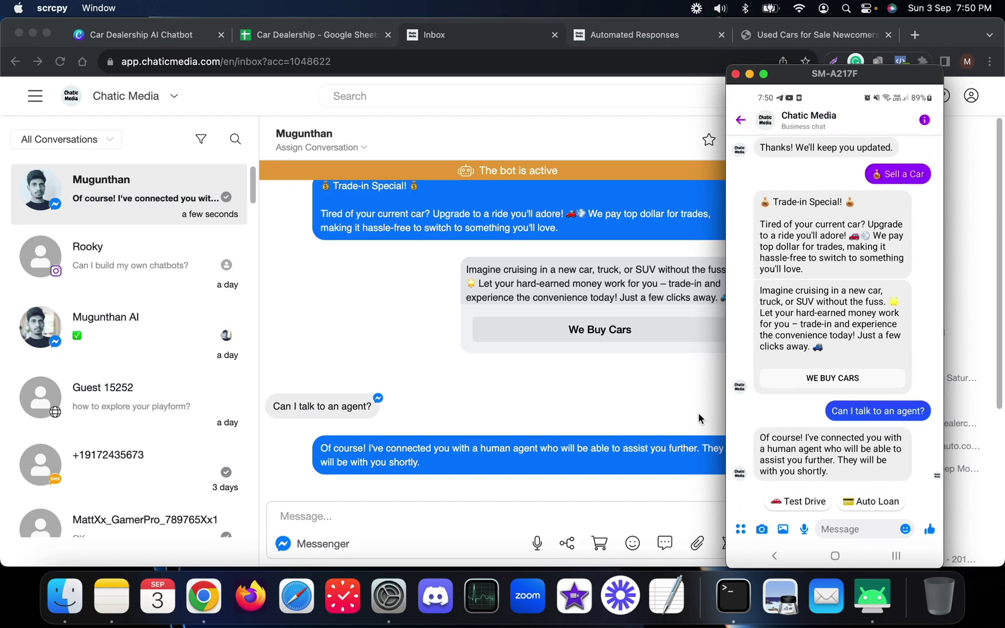
# Step: Reload the Chatic Media inbox and filter the list to Human conversations
pyautogui.click(59, 63)
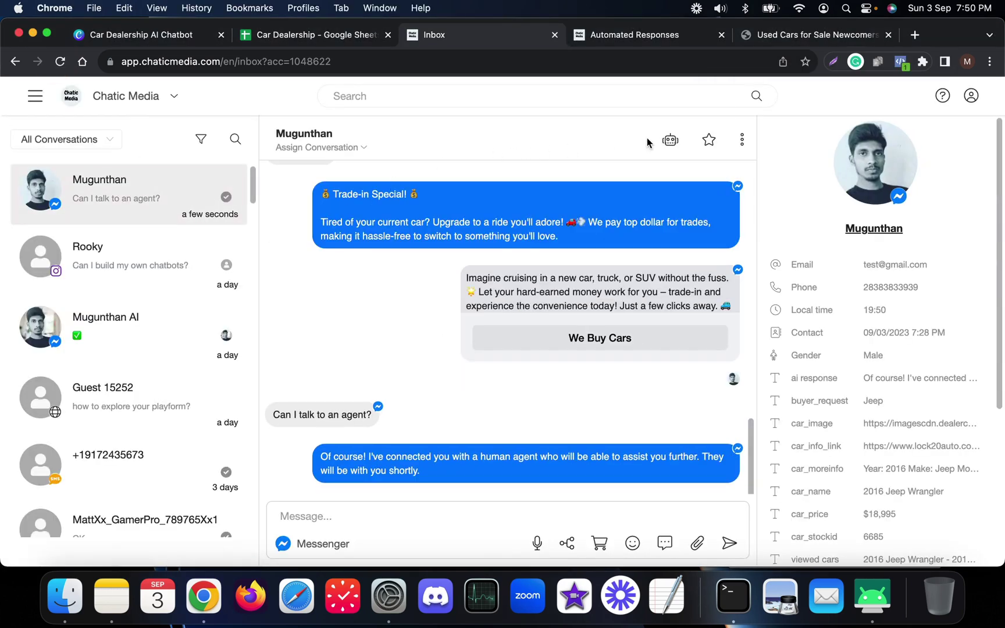
pyautogui.click(111, 145)
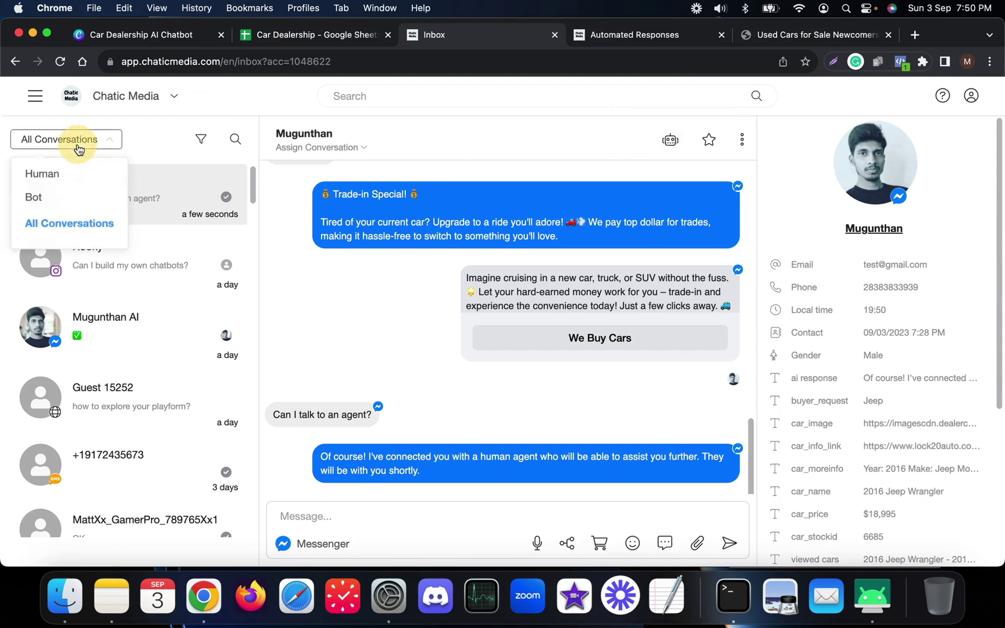
pyautogui.click(61, 177)
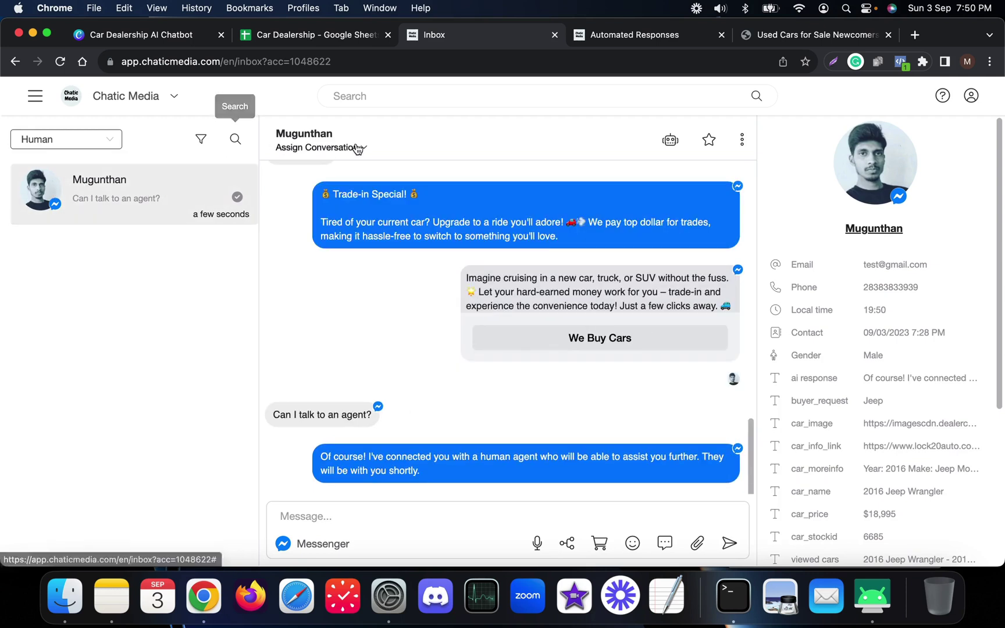
# Step: Reply to the contact with a star emoji and check the reply in the mirrored phone chat
pyautogui.click(375, 517)
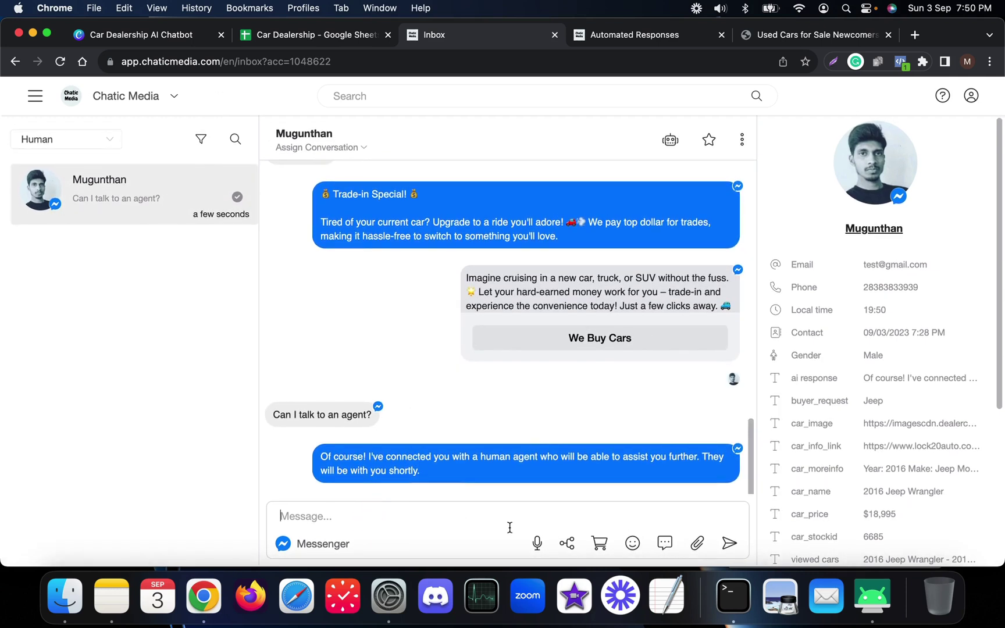
pyautogui.click(633, 545)
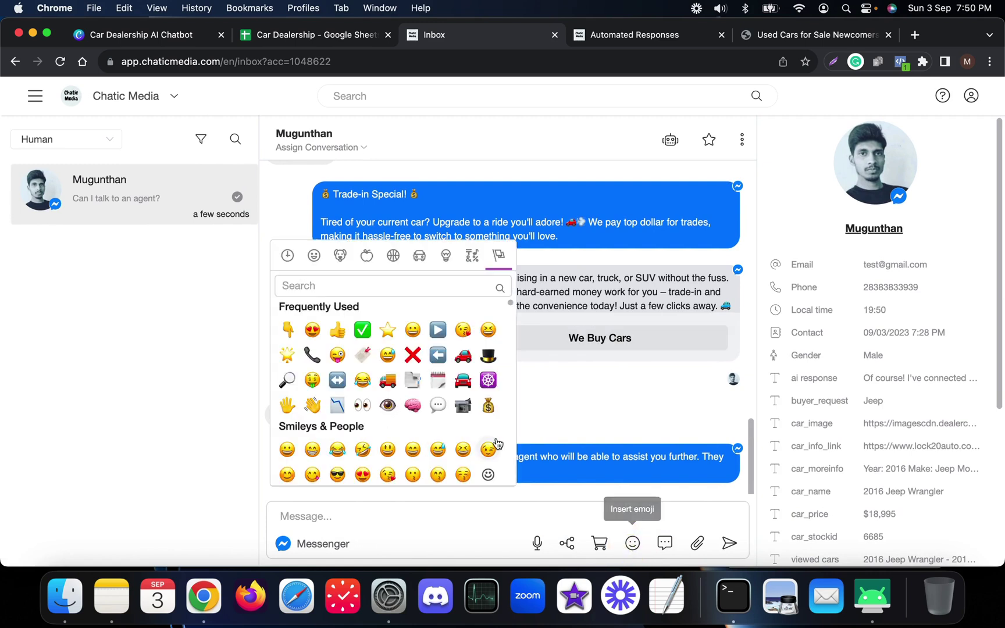
pyautogui.click(388, 330)
pyautogui.click(729, 543)
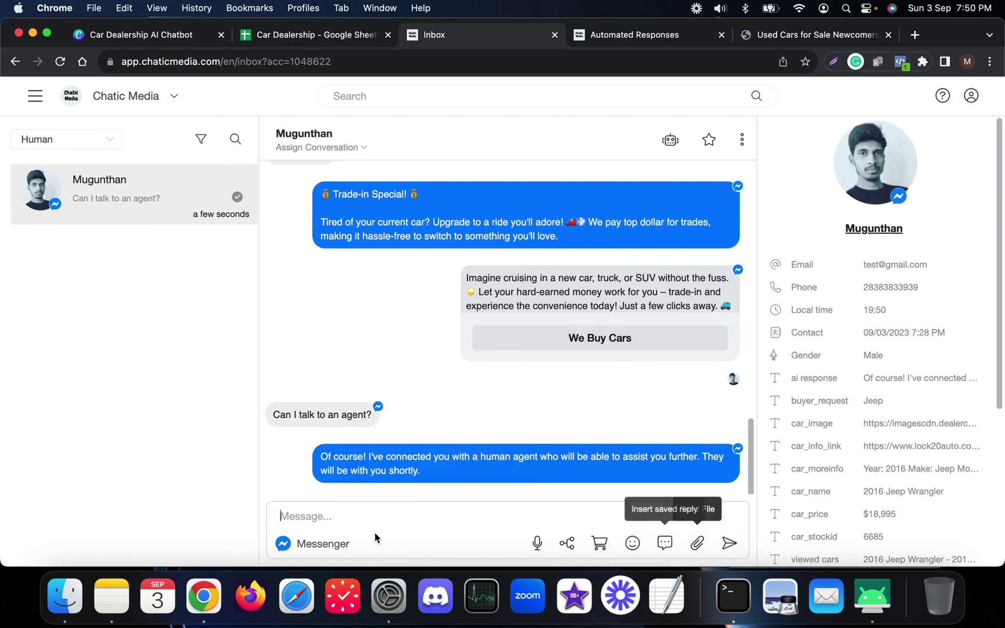
pyautogui.click(872, 596)
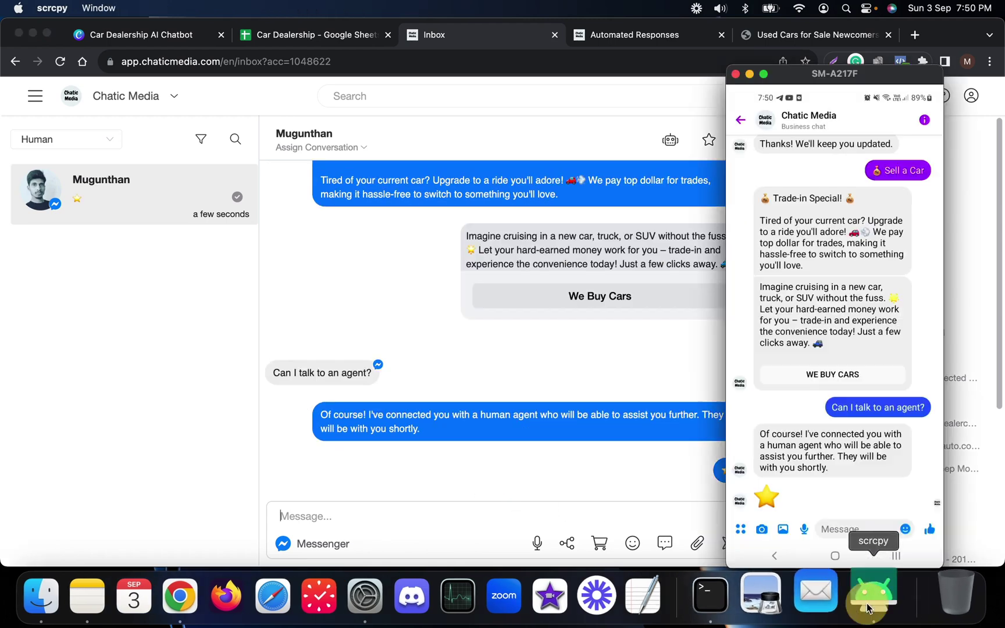
pyautogui.click(590, 478)
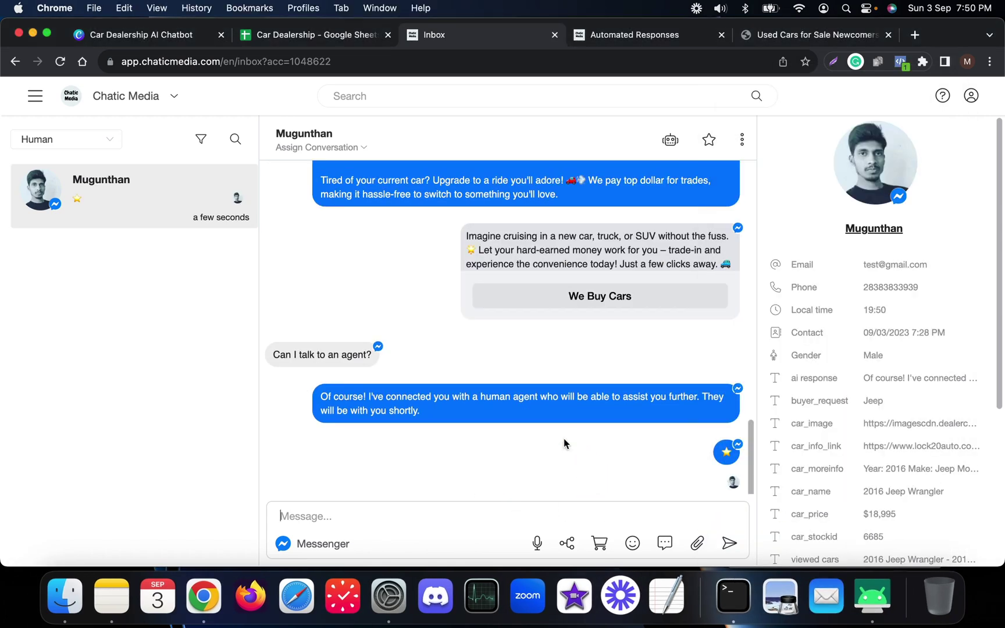